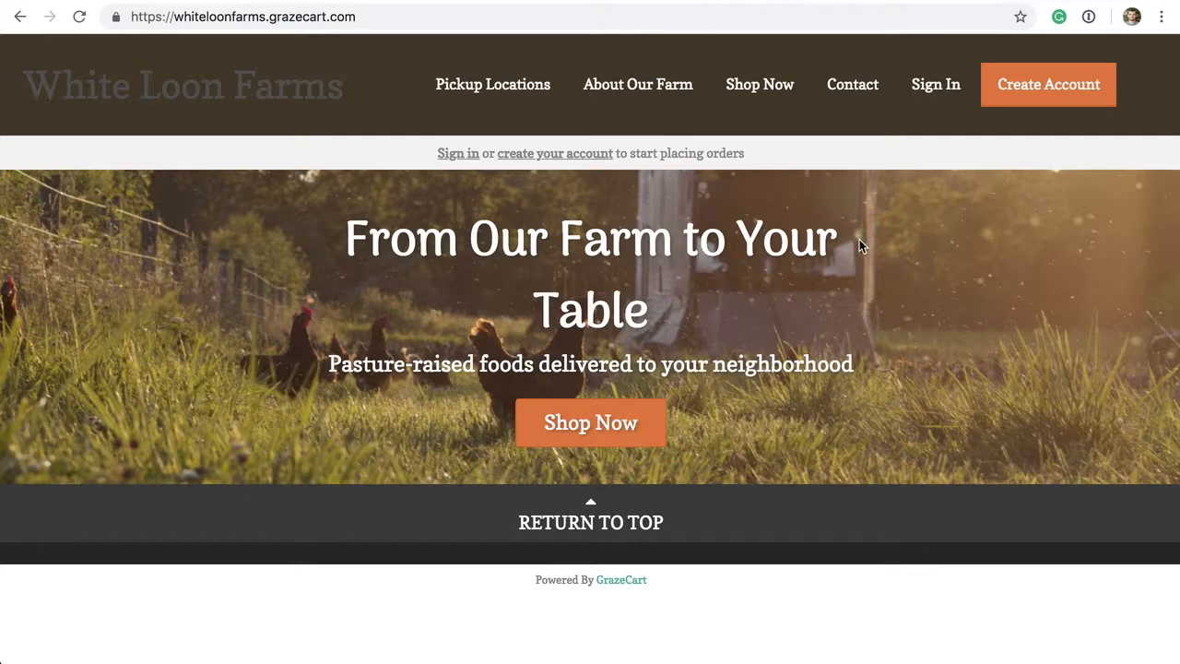
- Append /admin to the White Loon Farms store URL to load the admin login page
left_click(390, 16)
left_click(390, 16)
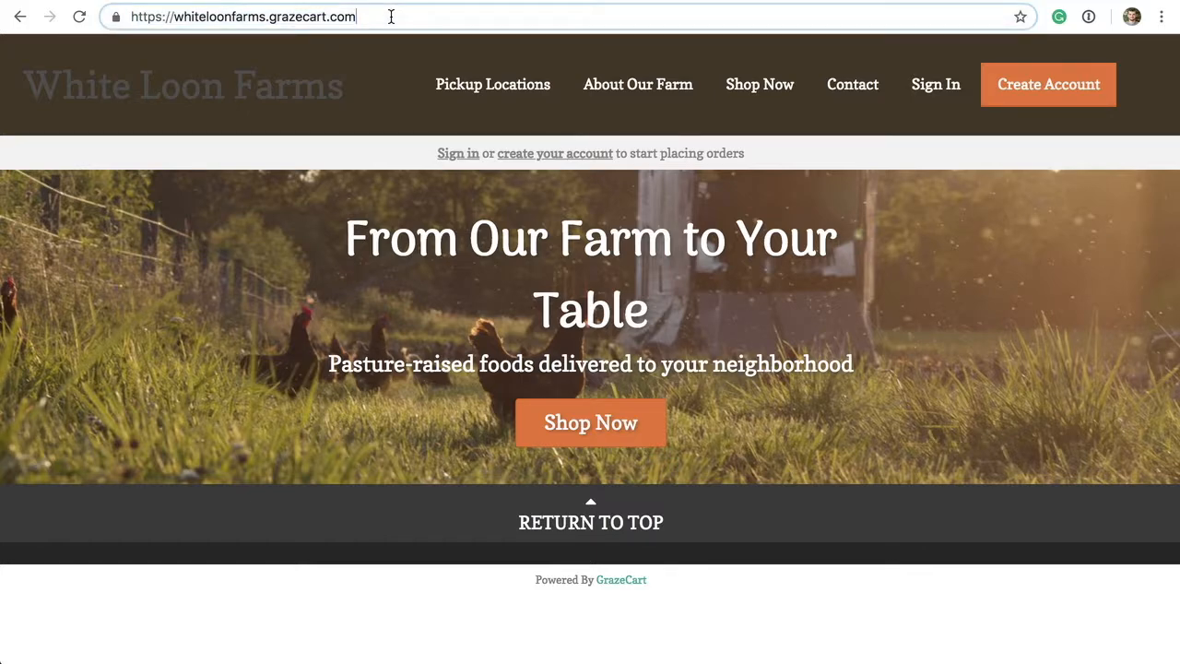
type("/admin")
key("Return")
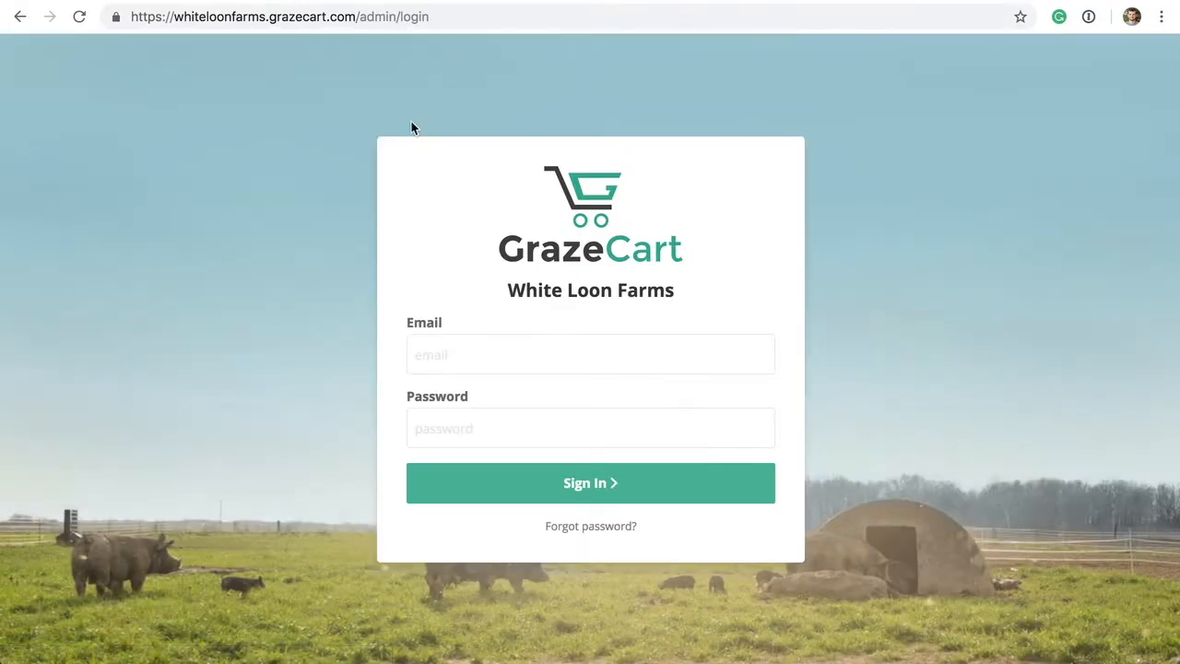
- Sign in to the store admin with the account e-mail and password
left_click(508, 347)
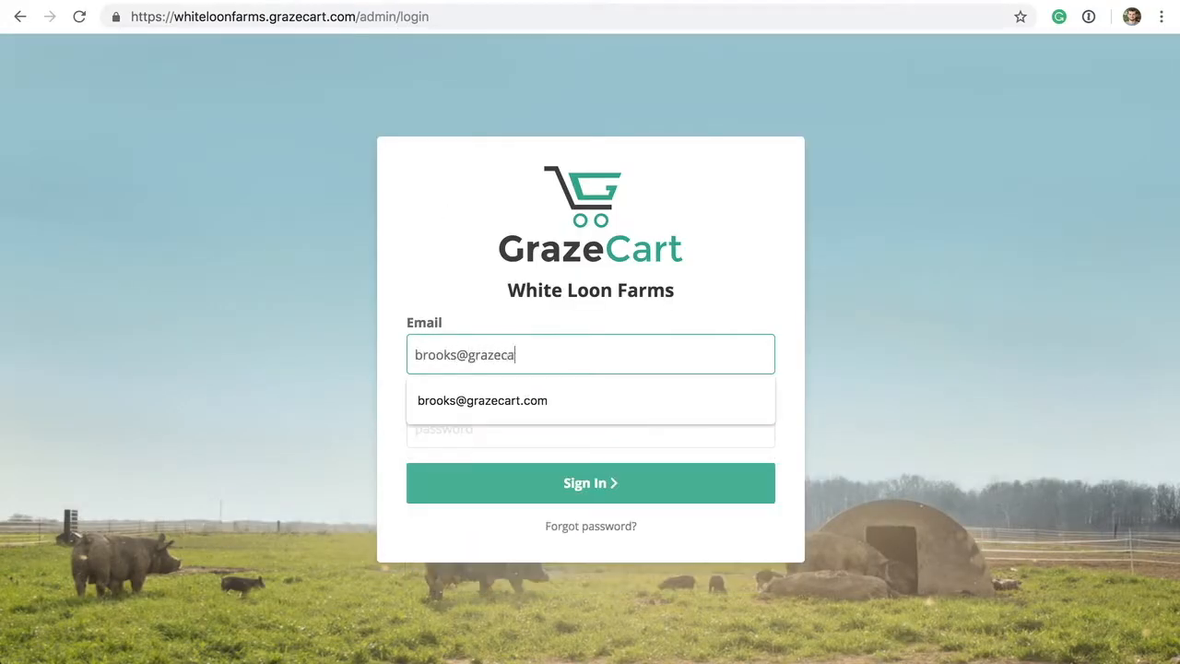
key("Tab")
type("**********")
left_click(637, 481)
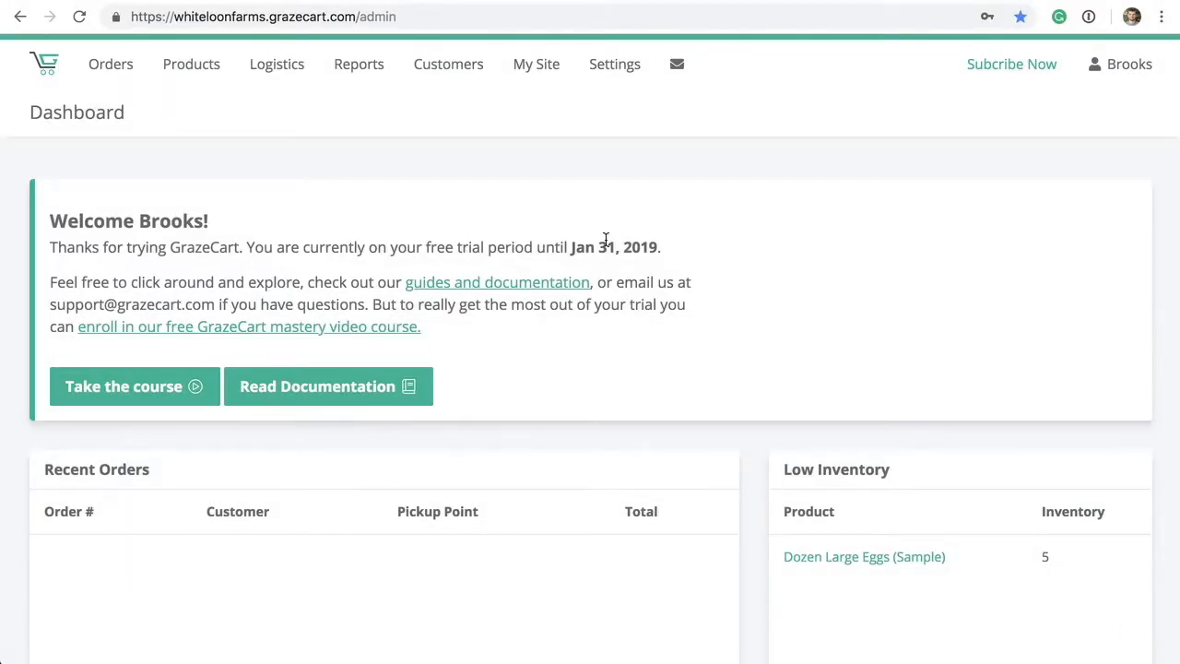
- In the theme editor, set headings to Bevan and paragraph text to Trebuchet MS
left_click(531, 69)
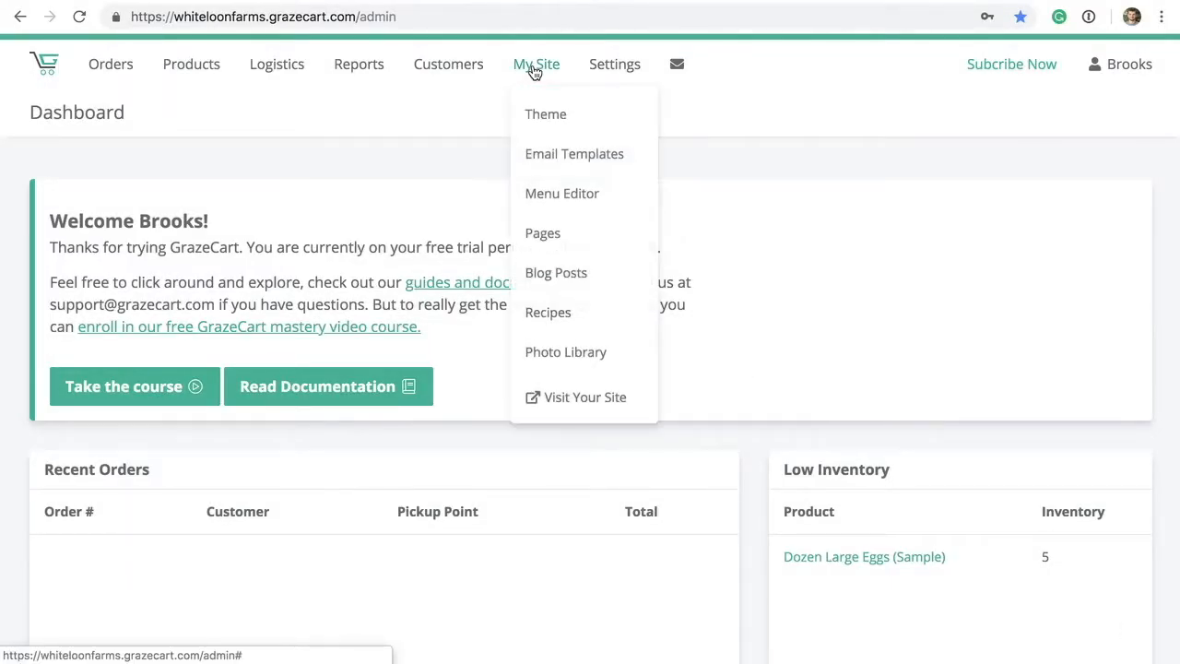
left_click(612, 118)
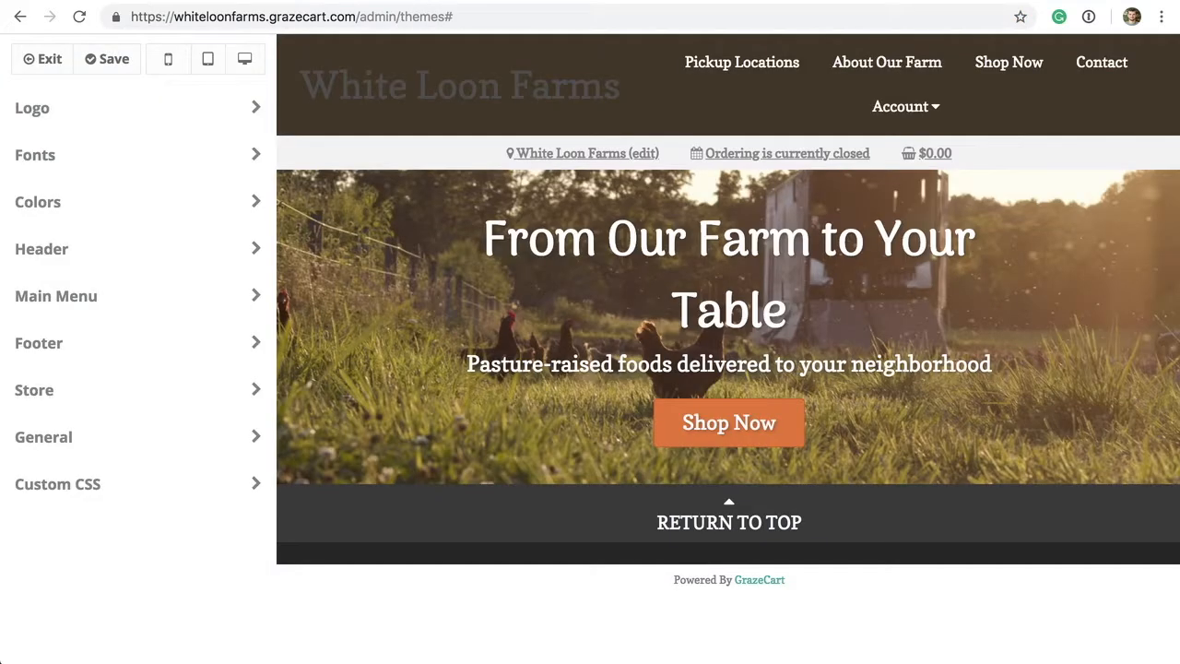
left_click(153, 156)
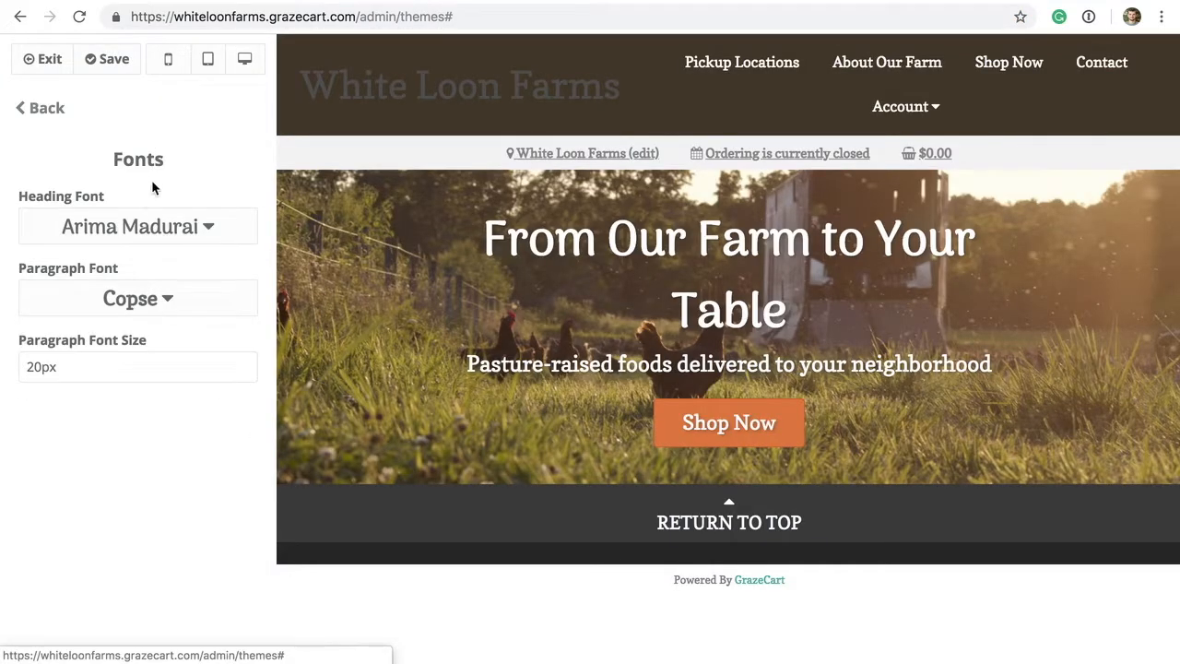
left_click(139, 228)
left_click(99, 391)
left_click(97, 298)
scroll(95, 403, "down", 5)
left_click(78, 268)
left_click(42, 108)
- Set the theme Action Color to a deep red (#c50101)
left_click(69, 216)
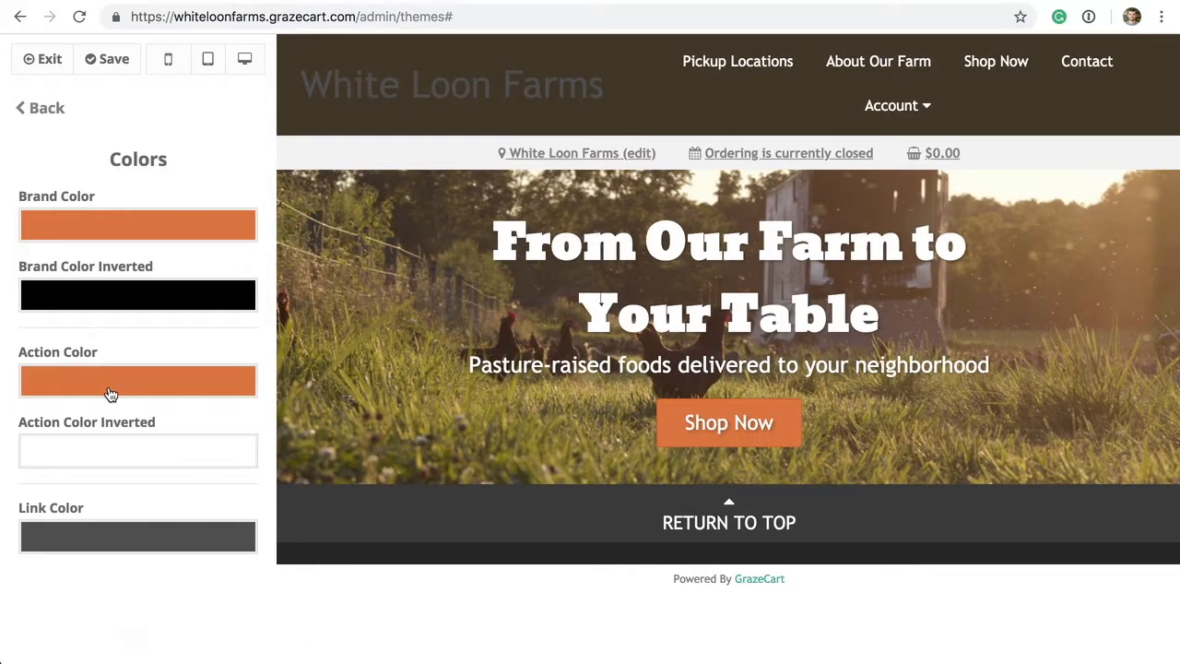
left_click(108, 380)
left_click(286, 434)
left_click(308, 446)
left_click(288, 445)
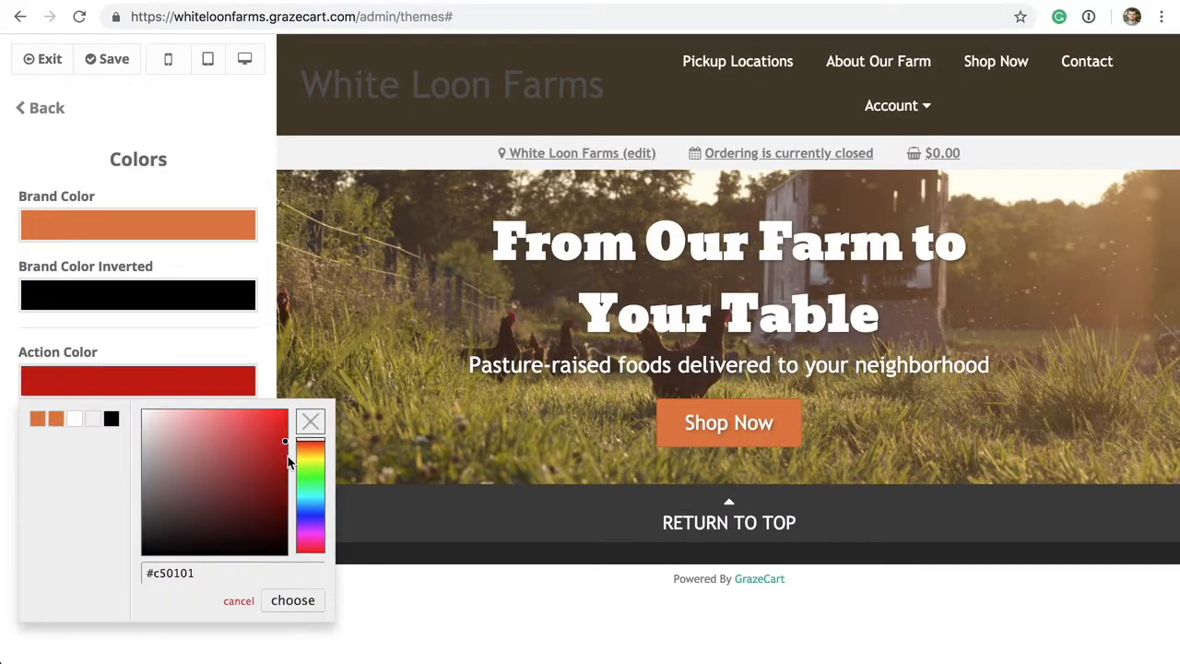
left_click(293, 600)
left_click(36, 115)
- Make the header background transparent
left_click(32, 251)
left_click(92, 358)
left_click(35, 396)
left_click(85, 178)
left_click(46, 108)
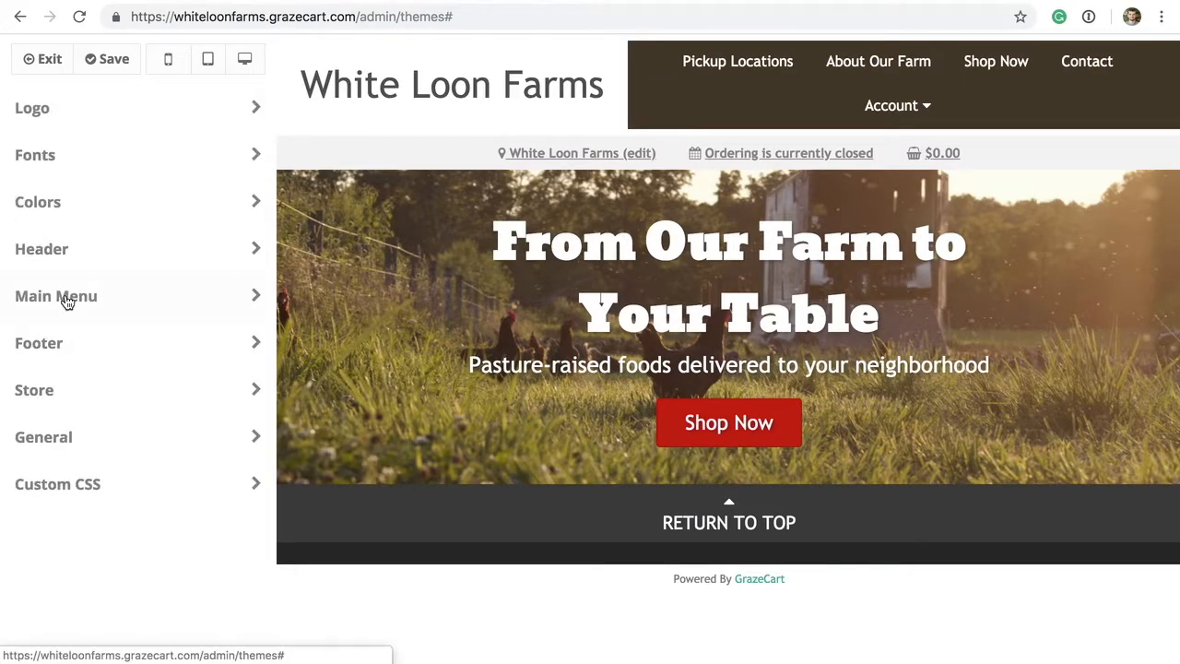
left_click(68, 309)
left_click(82, 236)
- Give the main menu a white background and dark grey (#494949) link colour
left_click(37, 263)
left_click(366, 444)
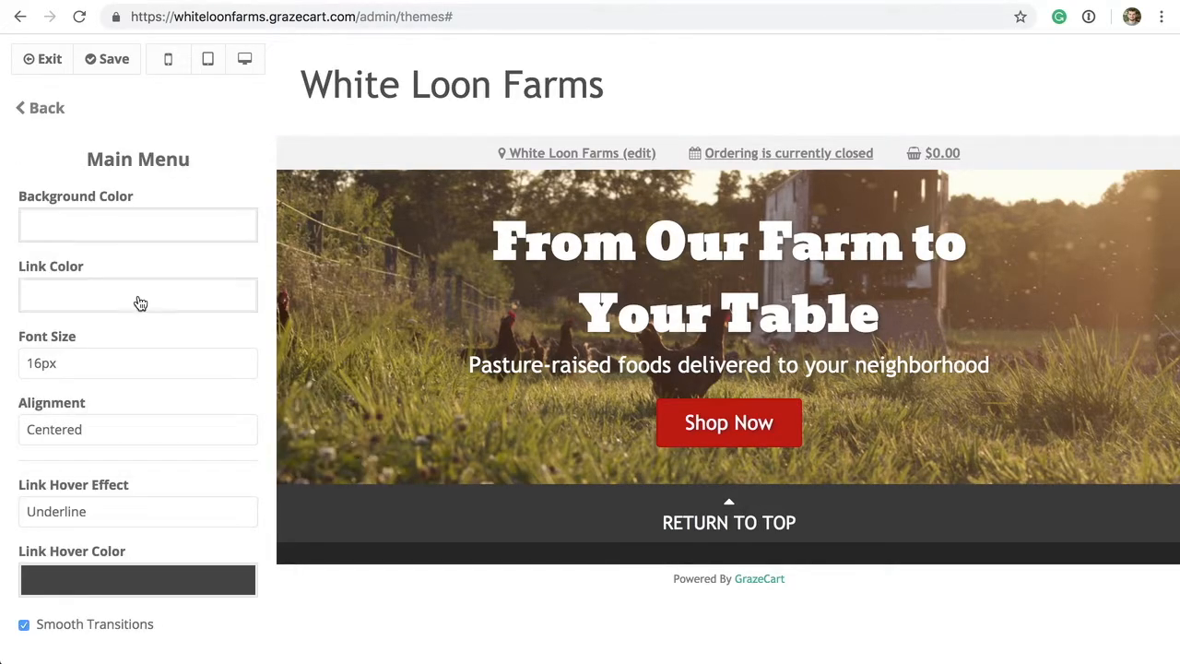
left_click(139, 296)
left_click_drag(239, 414, 196, 434)
left_click(366, 515)
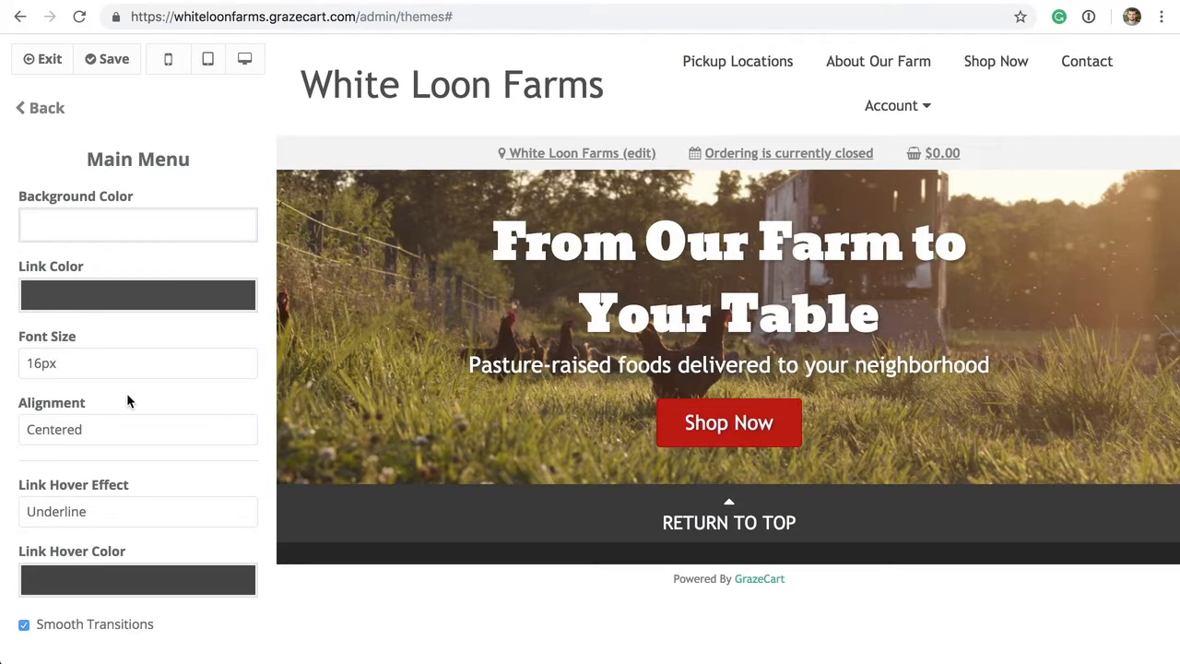
left_click(39, 109)
- Preview the site at tablet and phone widths, save the theme, and exit to the Dashboard
left_click(209, 59)
left_click(168, 61)
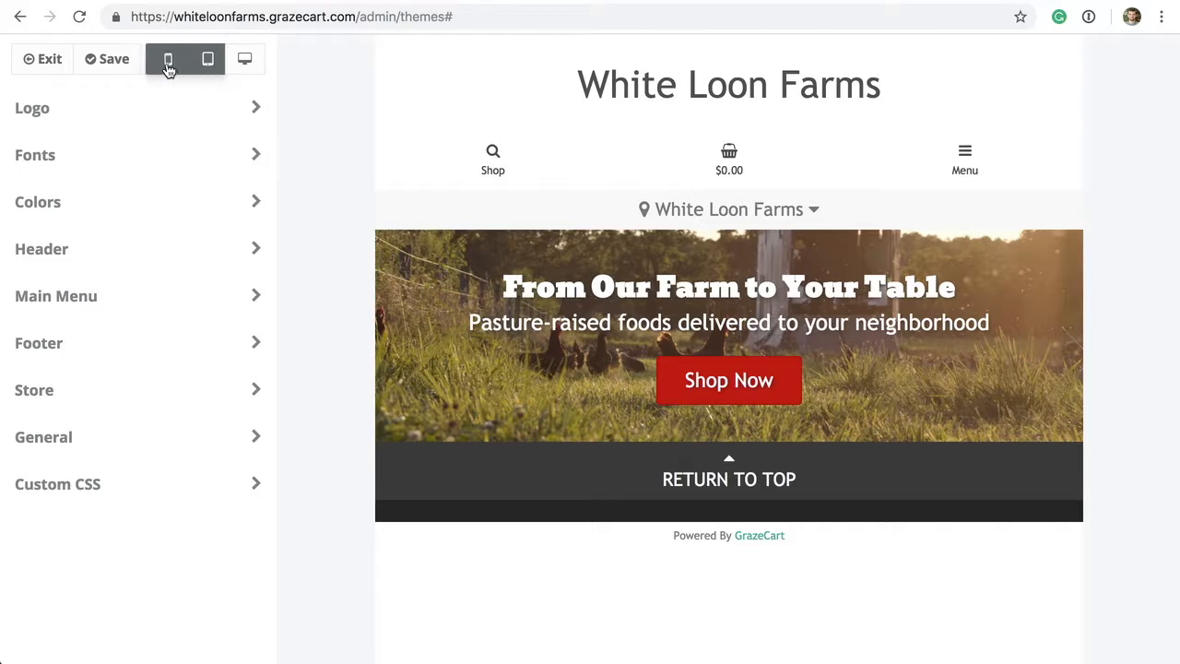
left_click(116, 63)
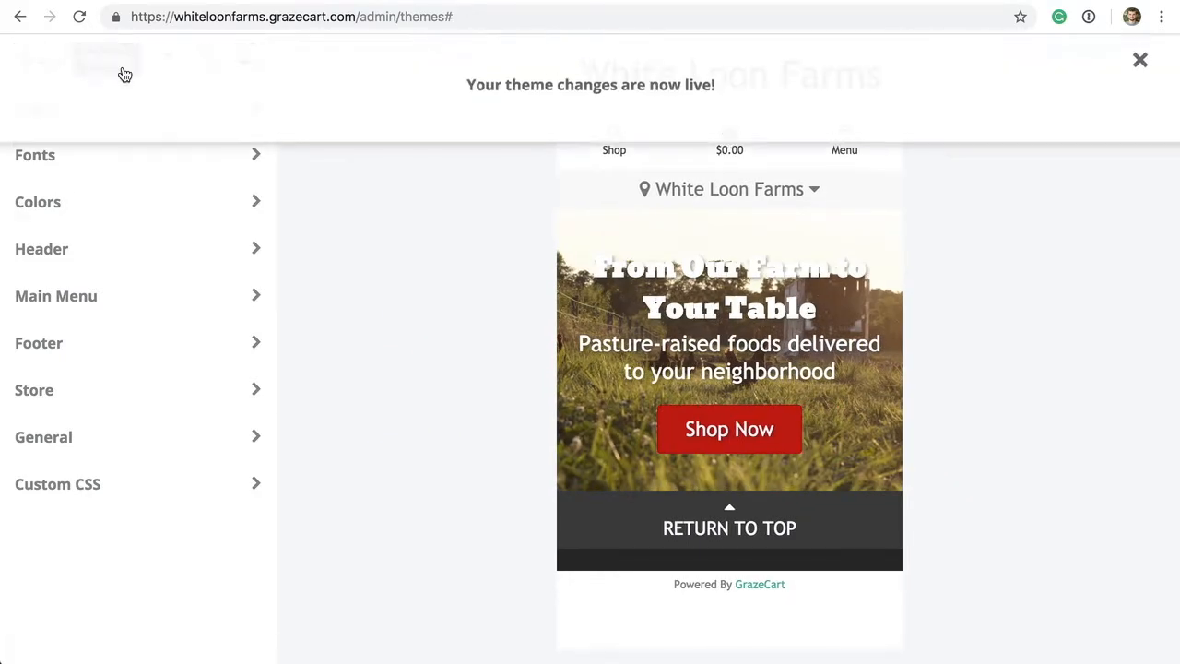
left_click(43, 61)
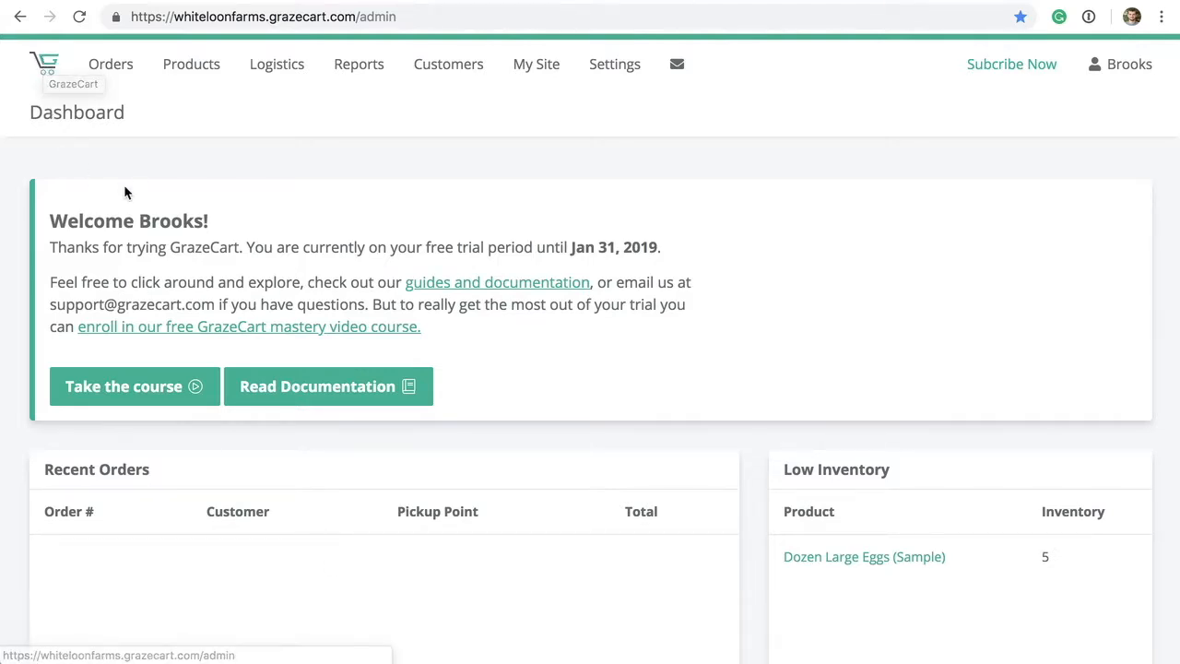
- From My Site > Pages, start and cancel a new page, then open the Homepage editor
mouse_move(537, 67)
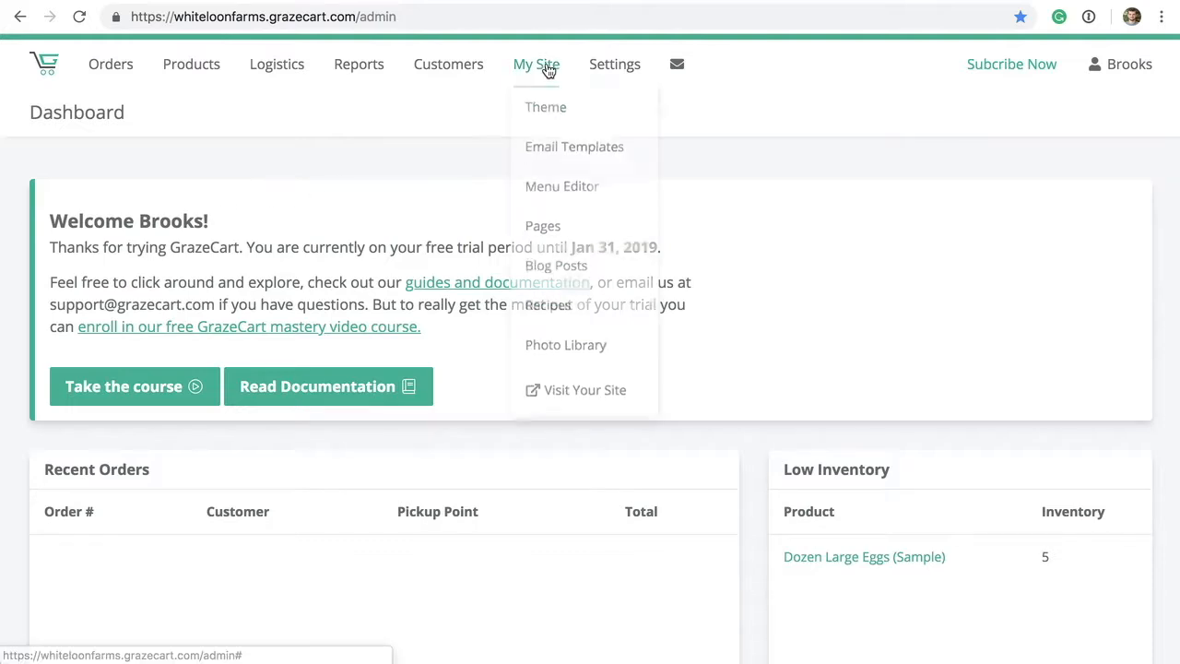
left_click(542, 235)
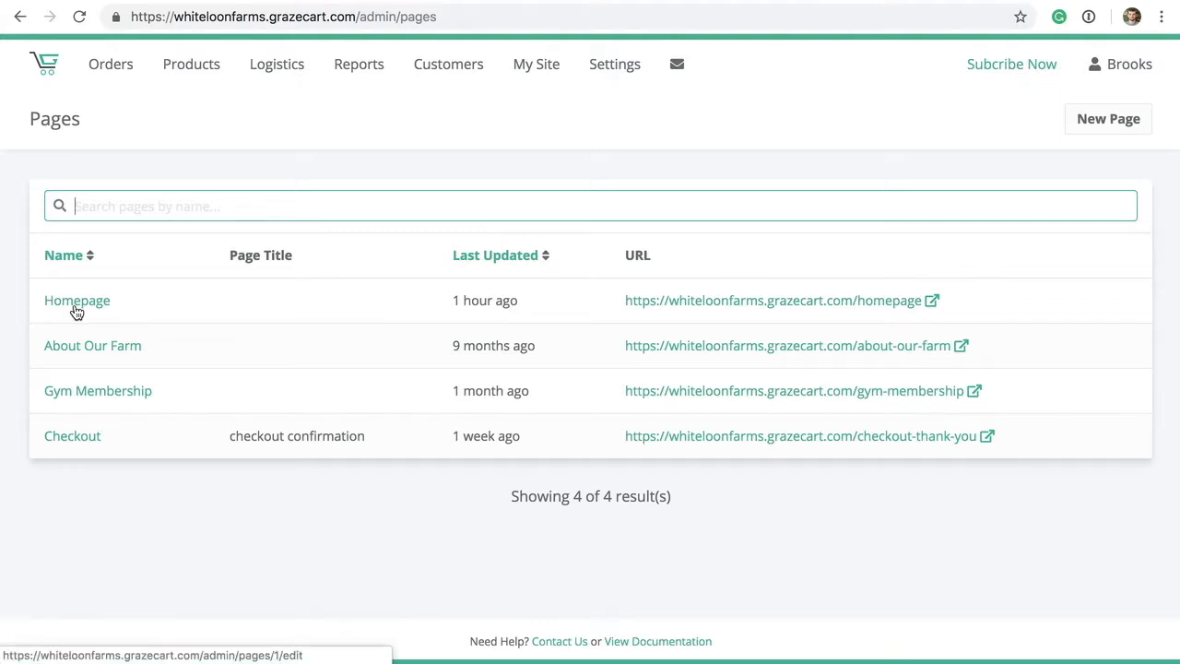
left_click(1104, 121)
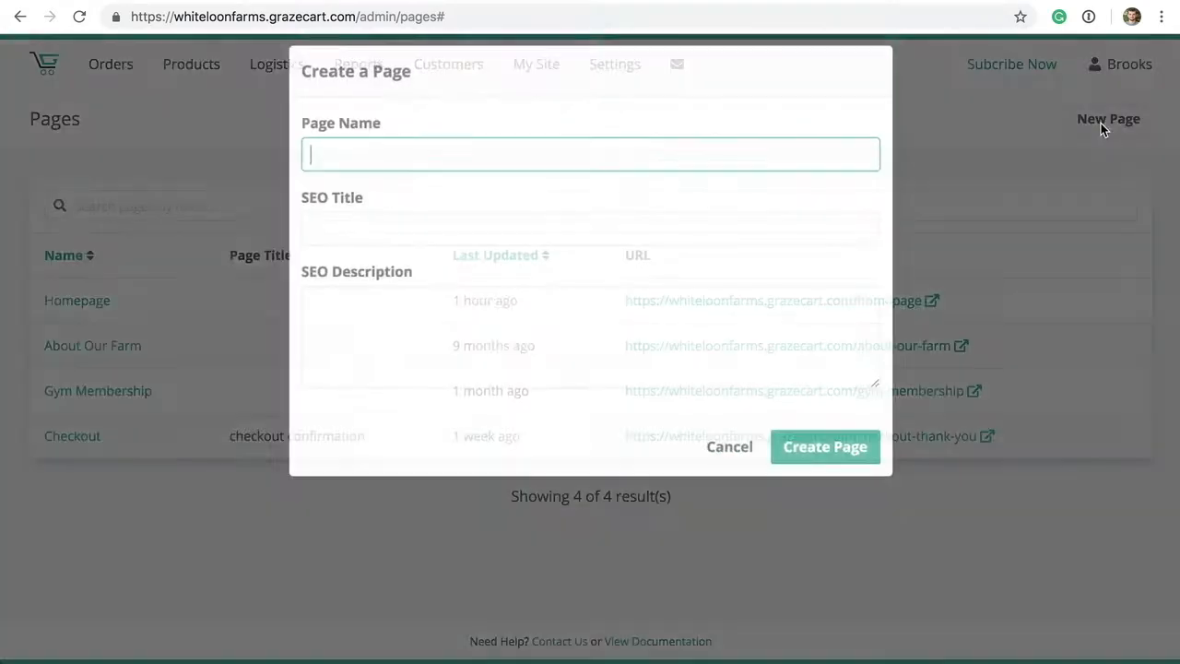
left_click(718, 431)
left_click(77, 303)
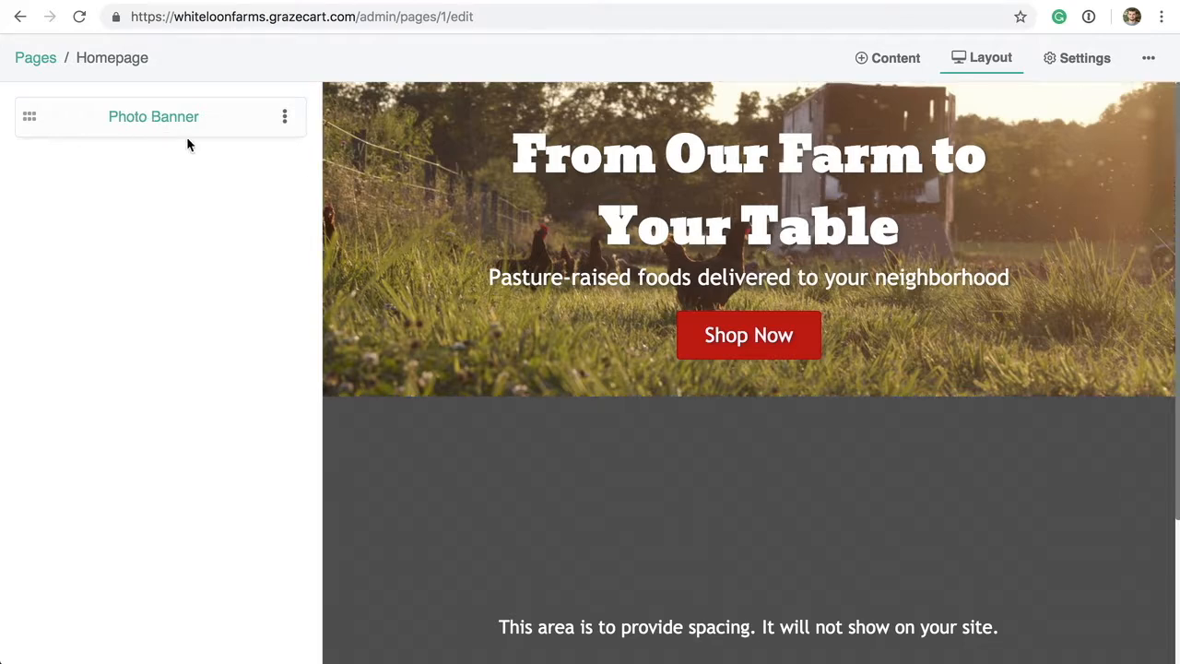
- Change the Photo Banner heading text to 'Eat Local!'
left_click(163, 120)
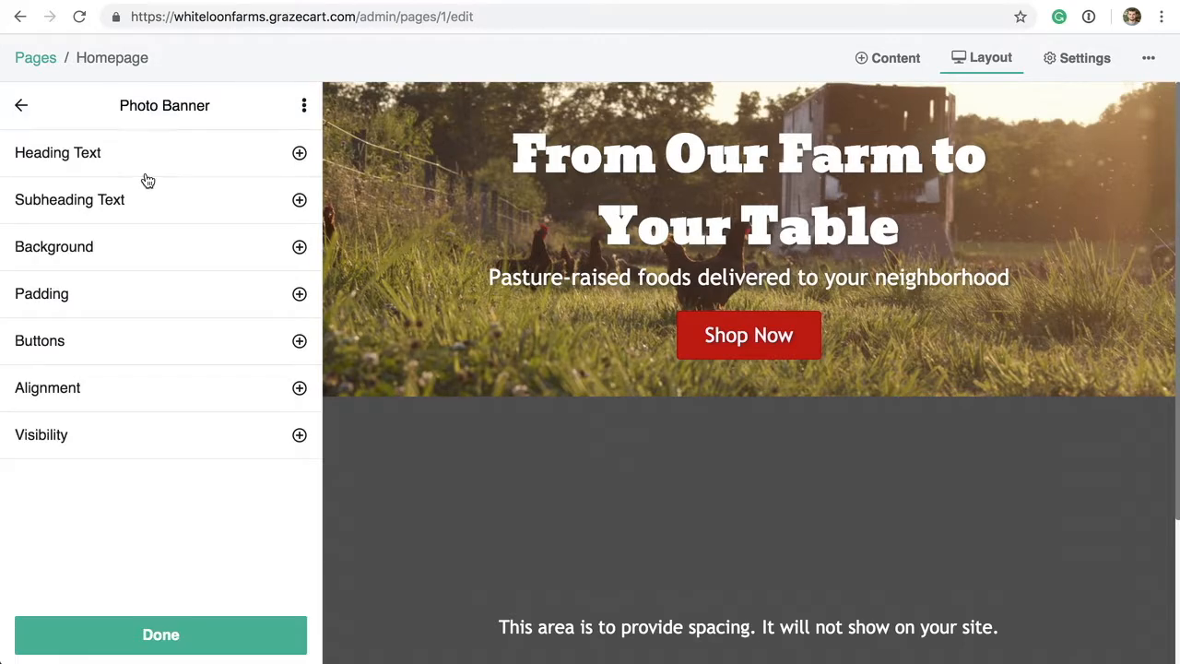
left_click(80, 161)
left_click(162, 239)
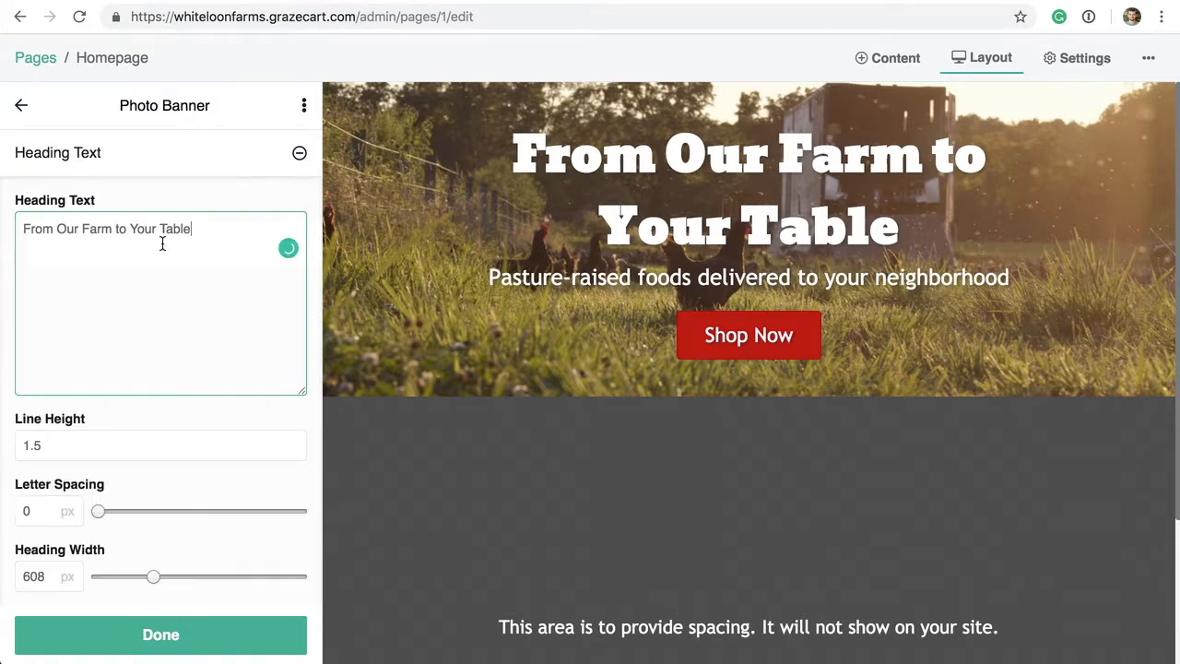
key("ctrl+a")
type("Eat Local!")
left_click(147, 158)
left_click(84, 250)
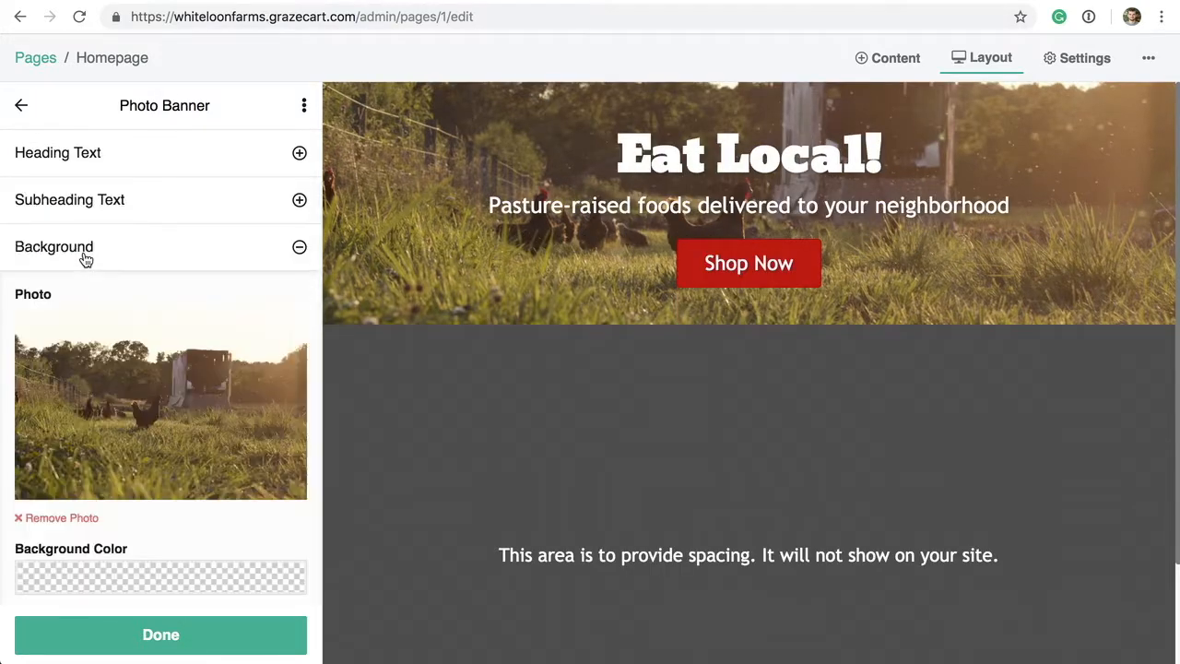
left_click(85, 256)
left_click(20, 103)
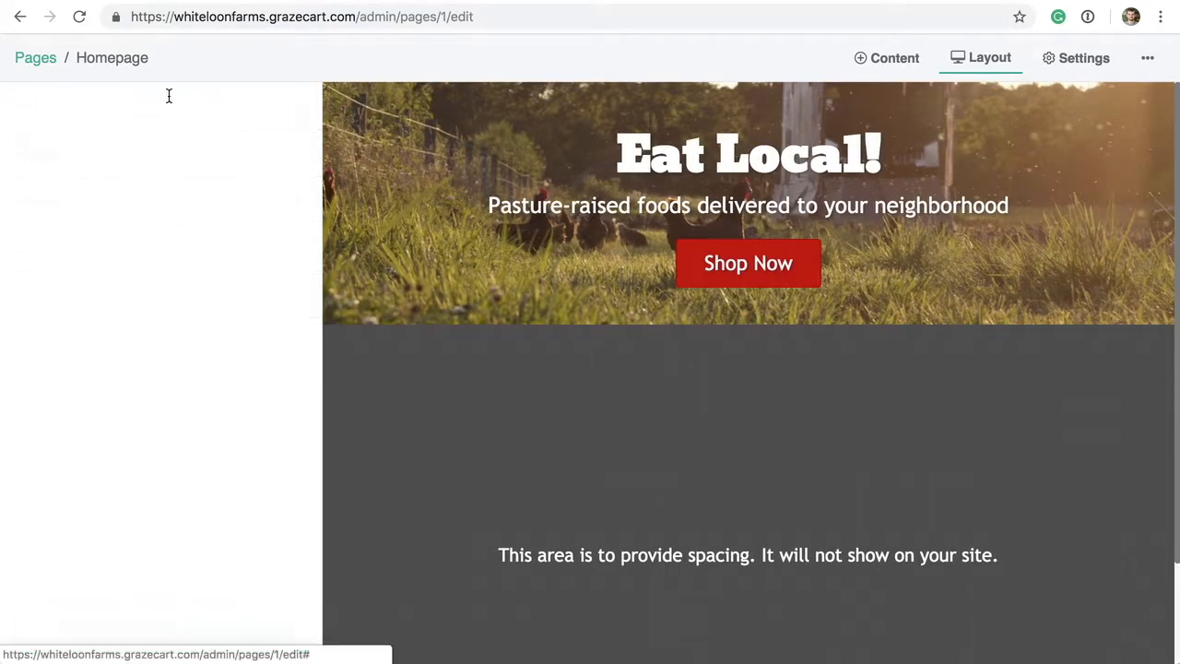
- Drag a How It Works section onto the page below the banner and finish editing it
left_click(885, 69)
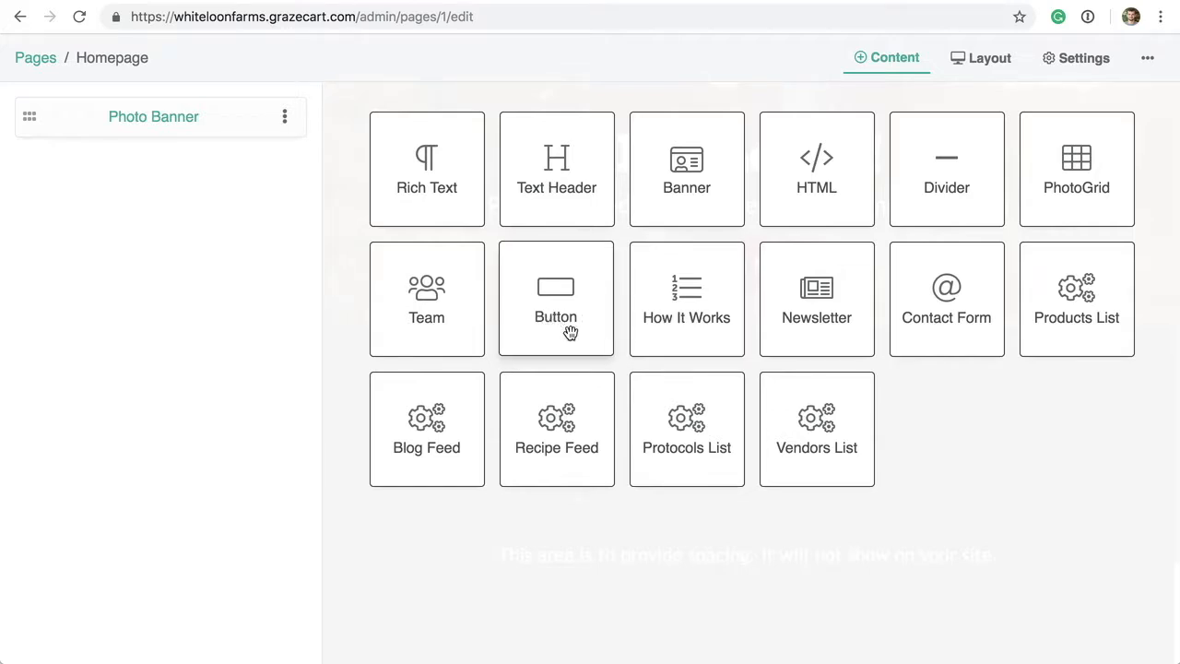
left_click_drag(685, 298, 142, 184)
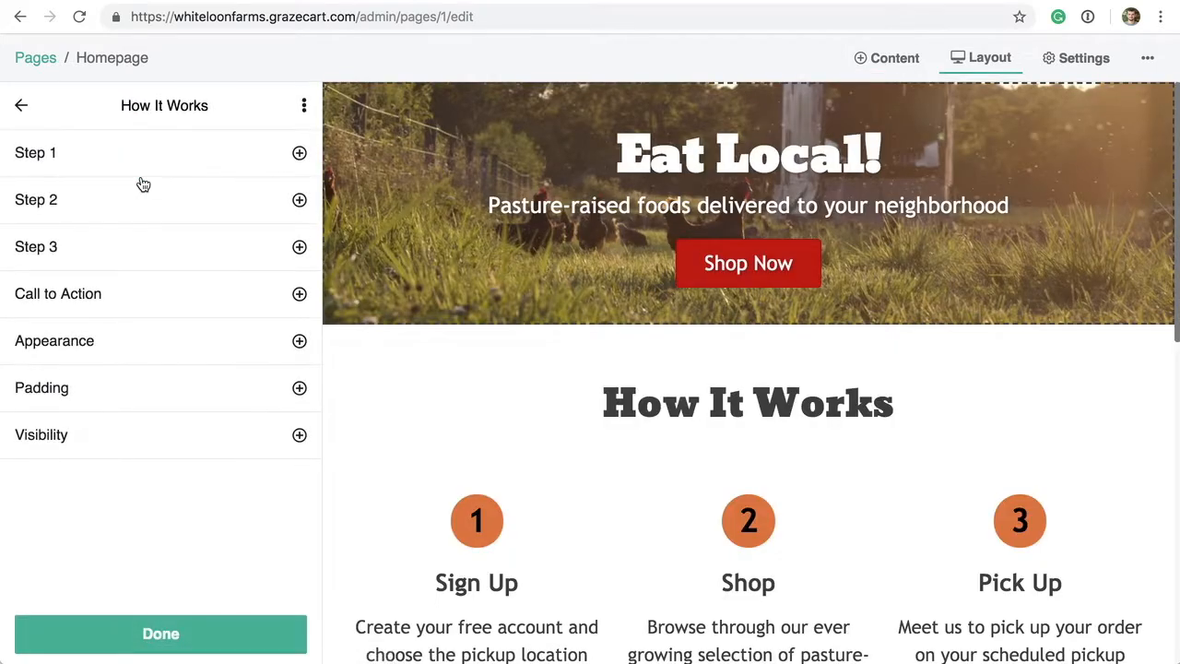
left_click(138, 649)
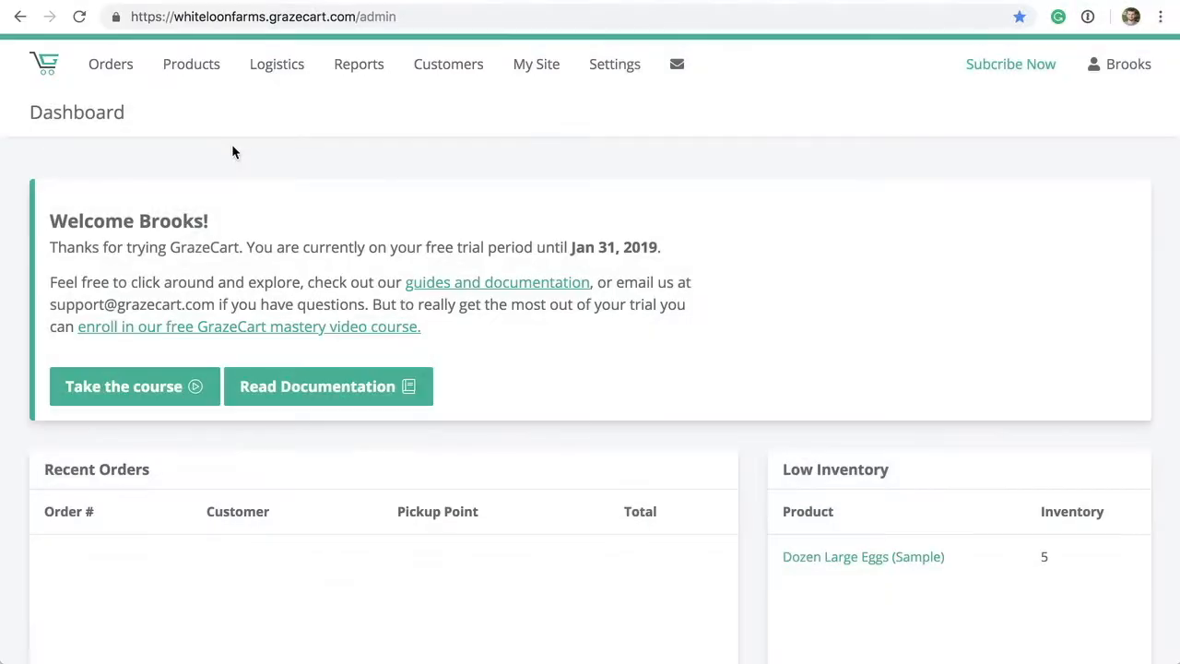
- Create a Sirloin Steak product priced by weight at $15 with weight .5, and save it
mouse_move(190, 74)
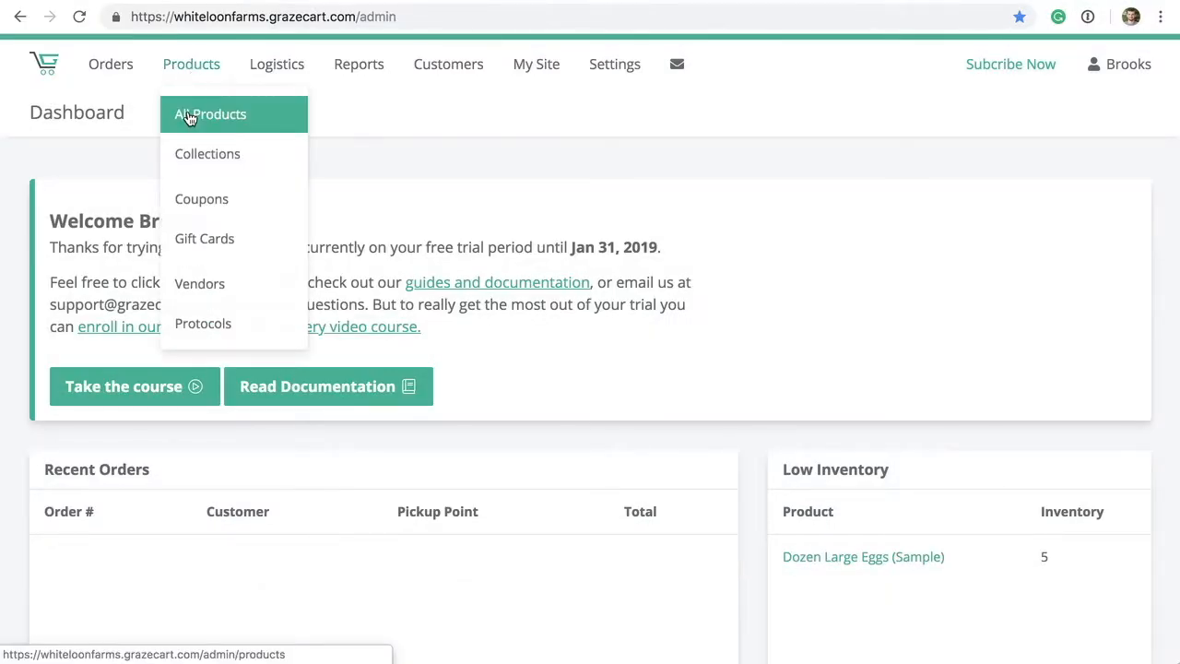
left_click(187, 113)
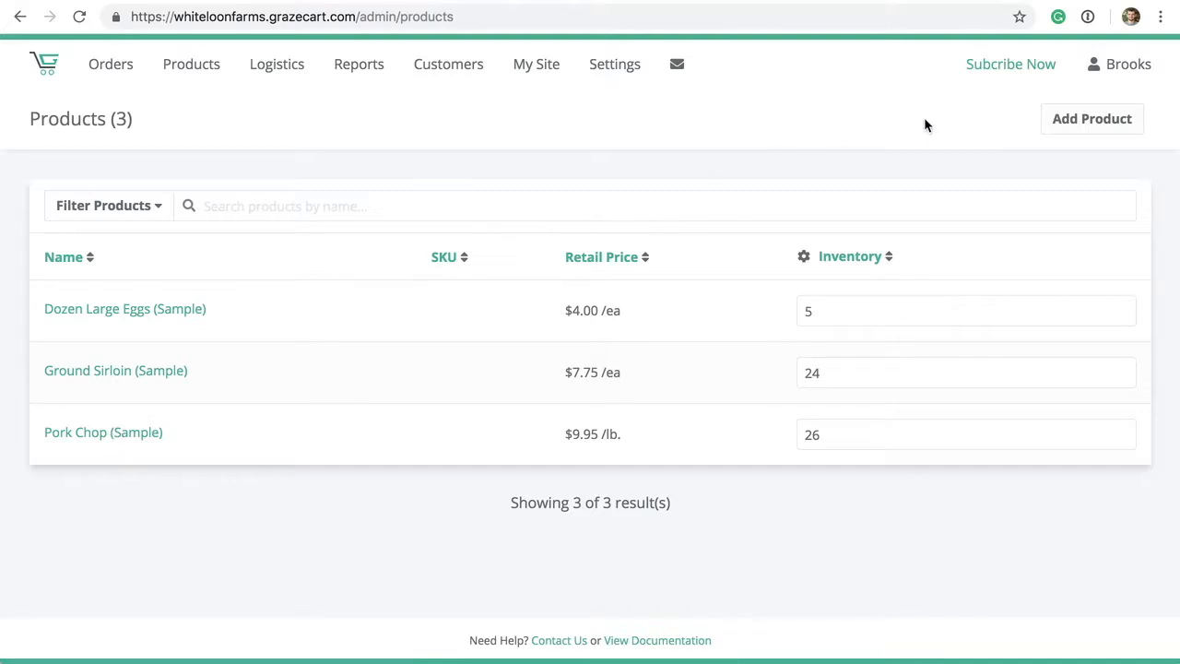
left_click(1077, 129)
type("Sirloin Steak")
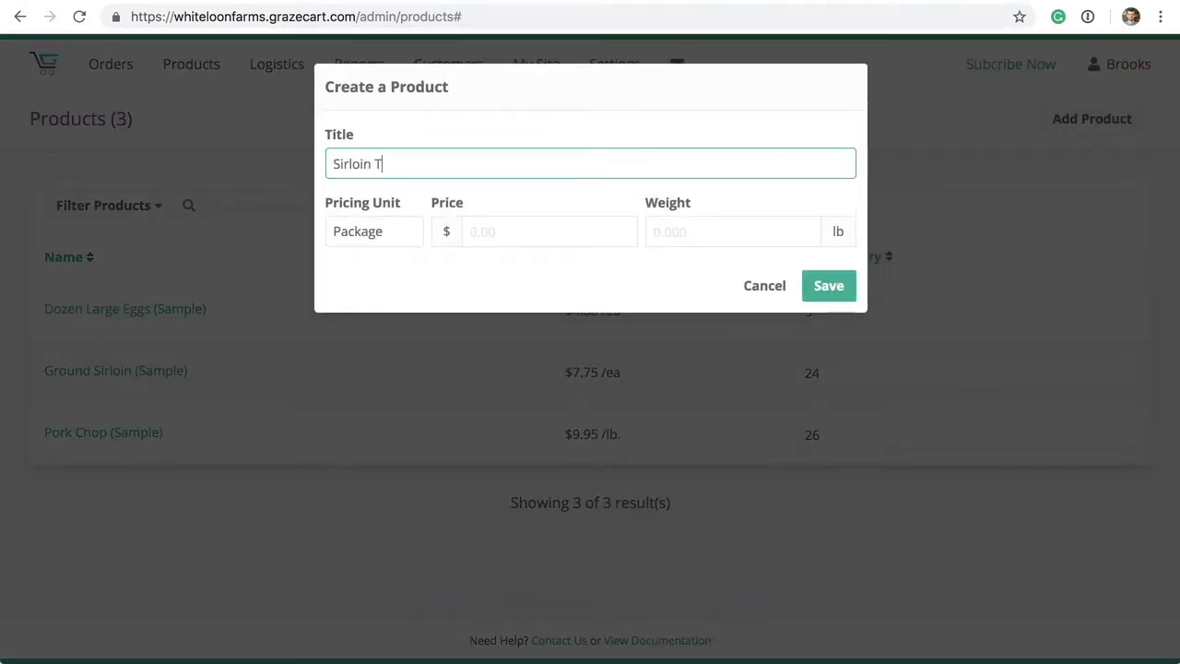
key("Tab")
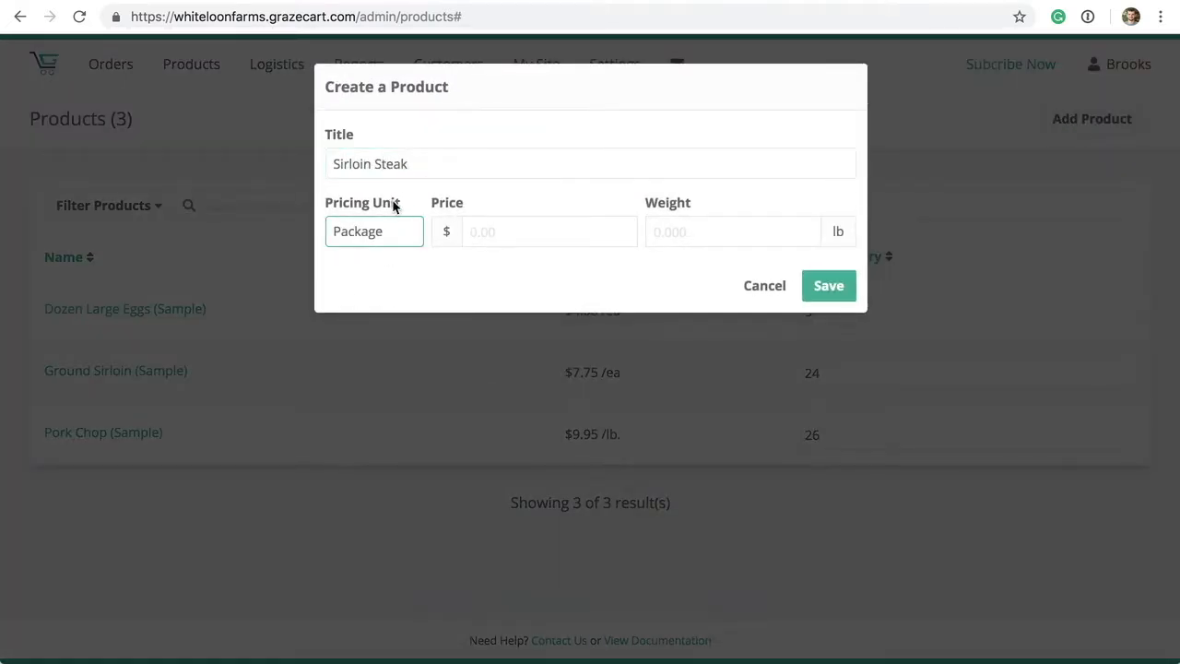
left_click(386, 237)
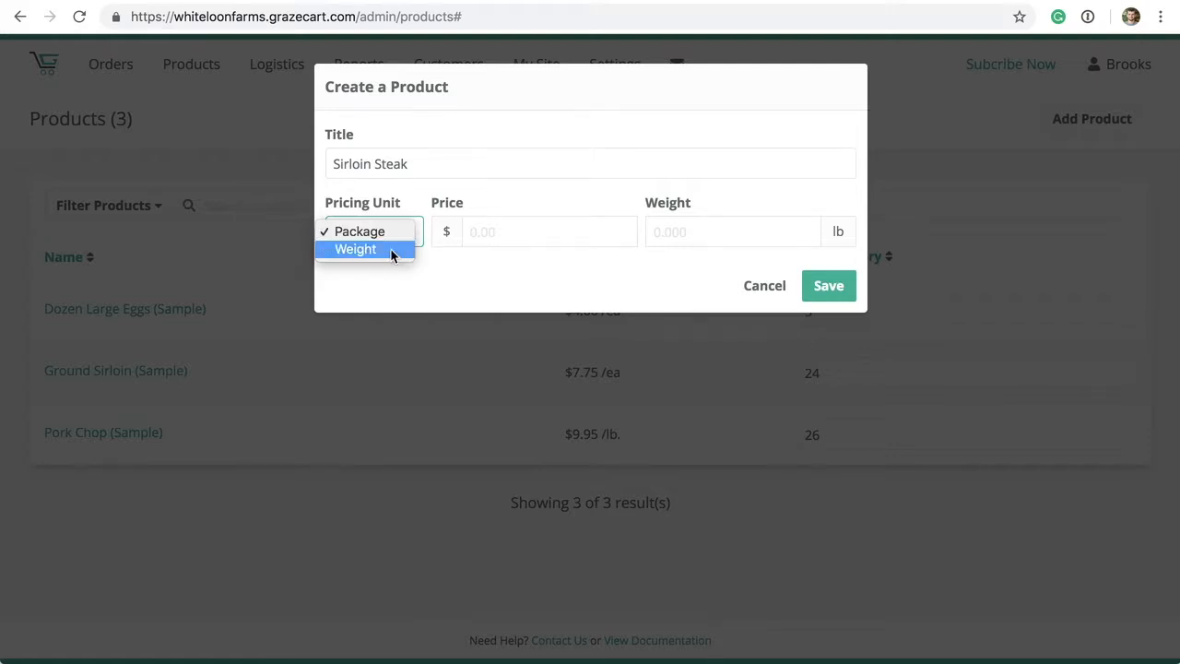
left_click(381, 248)
left_click(525, 232)
type("15")
key("Tab")
type(".5")
left_click(835, 283)
- Add the description 'These are great' to the Sirloin Steak product
left_click(72, 477)
type("These are great!")
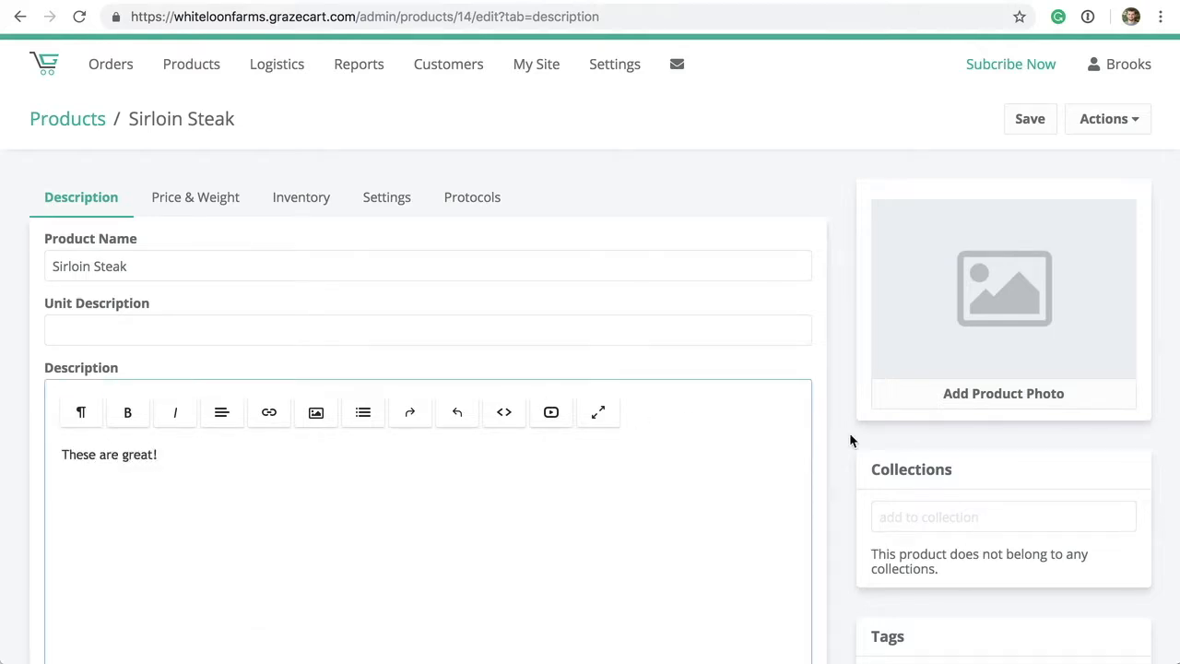
left_click(849, 440)
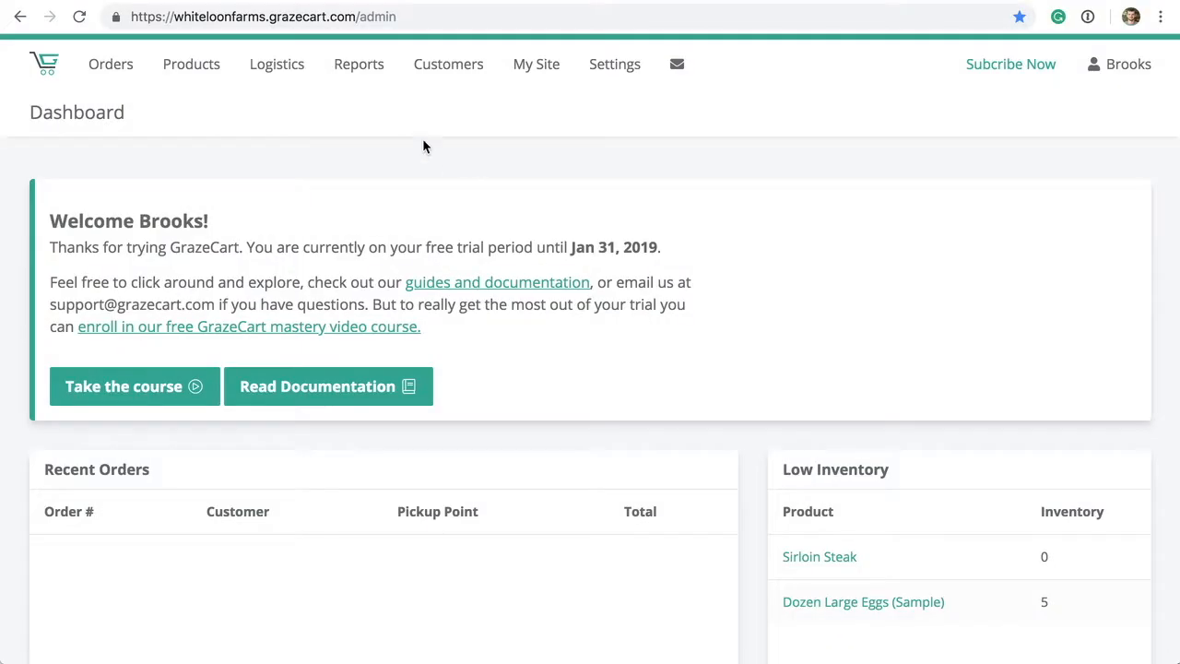
left_click(287, 77)
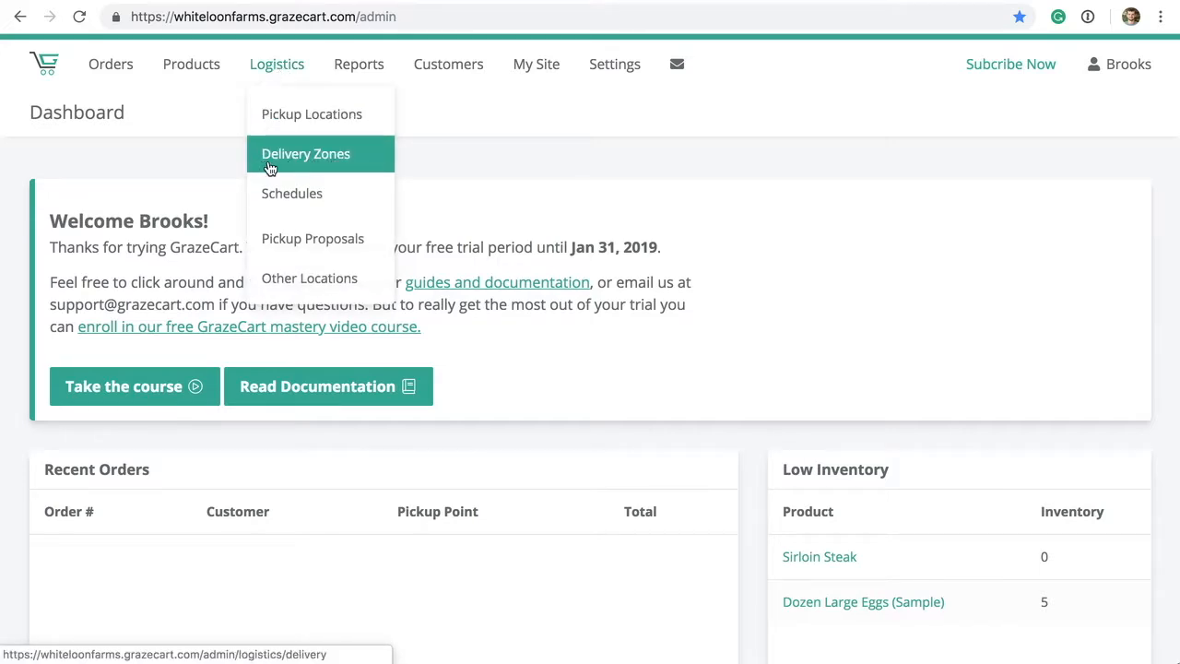
left_click(273, 129)
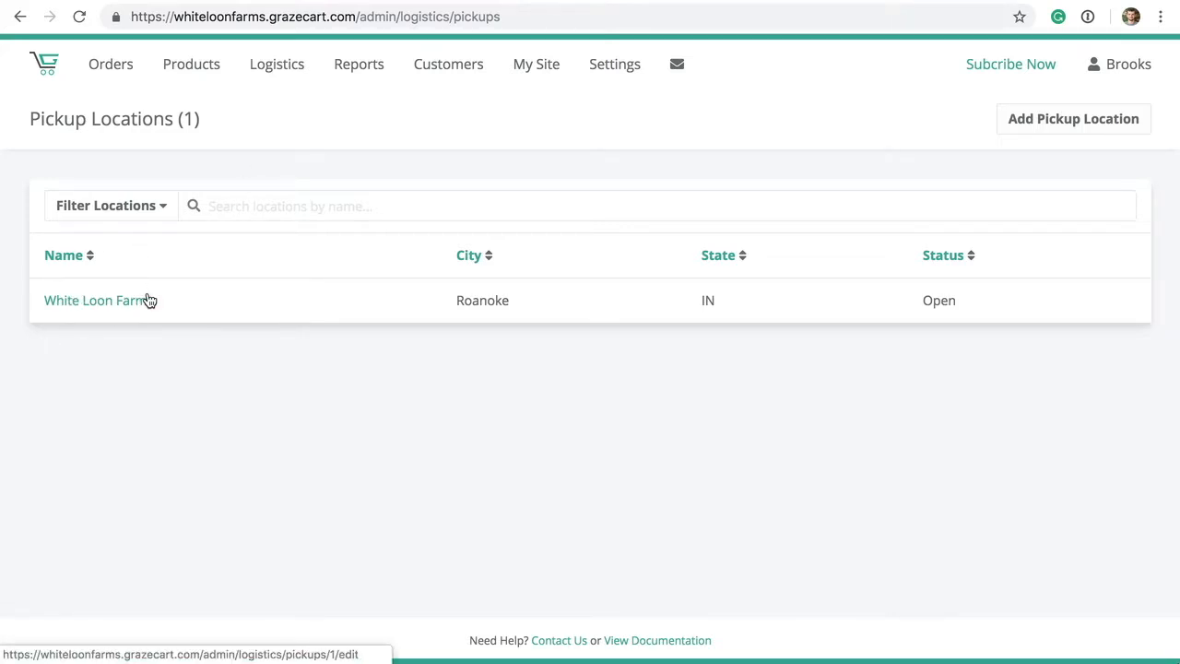
left_click(1050, 128)
type("Roanoke Pickup")
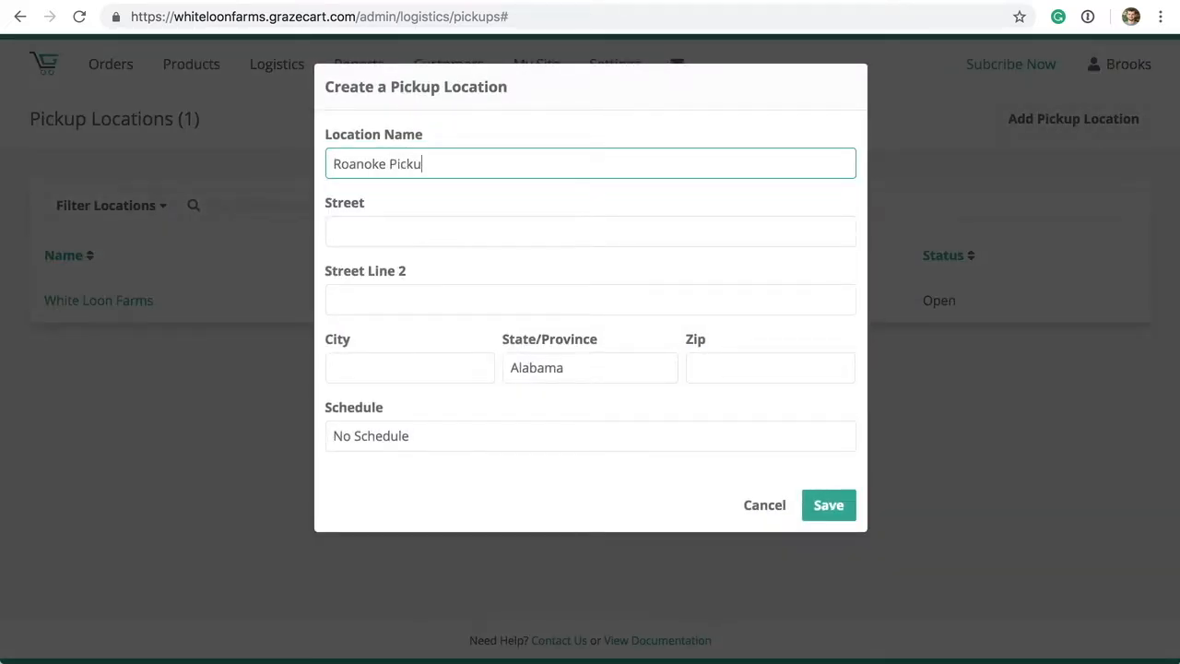
key("Tab")
key("Tab")
key("Tab")
type("Roanoke")
key("Tab")
type("in")
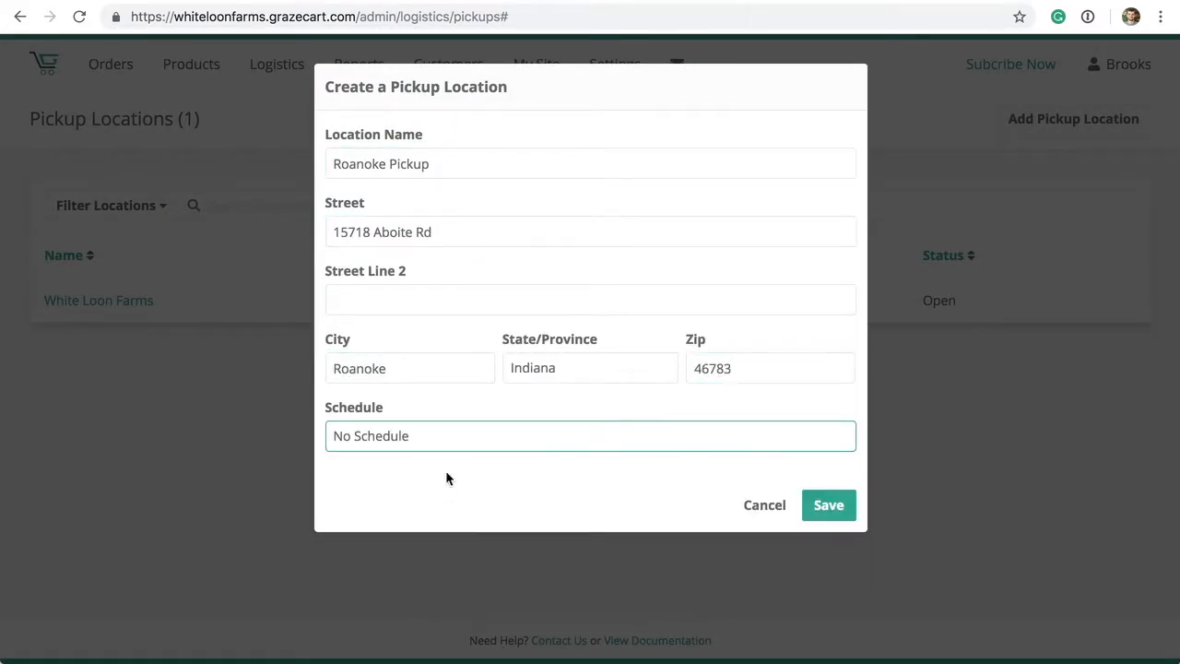
left_click(447, 437)
left_click(440, 444)
left_click(827, 512)
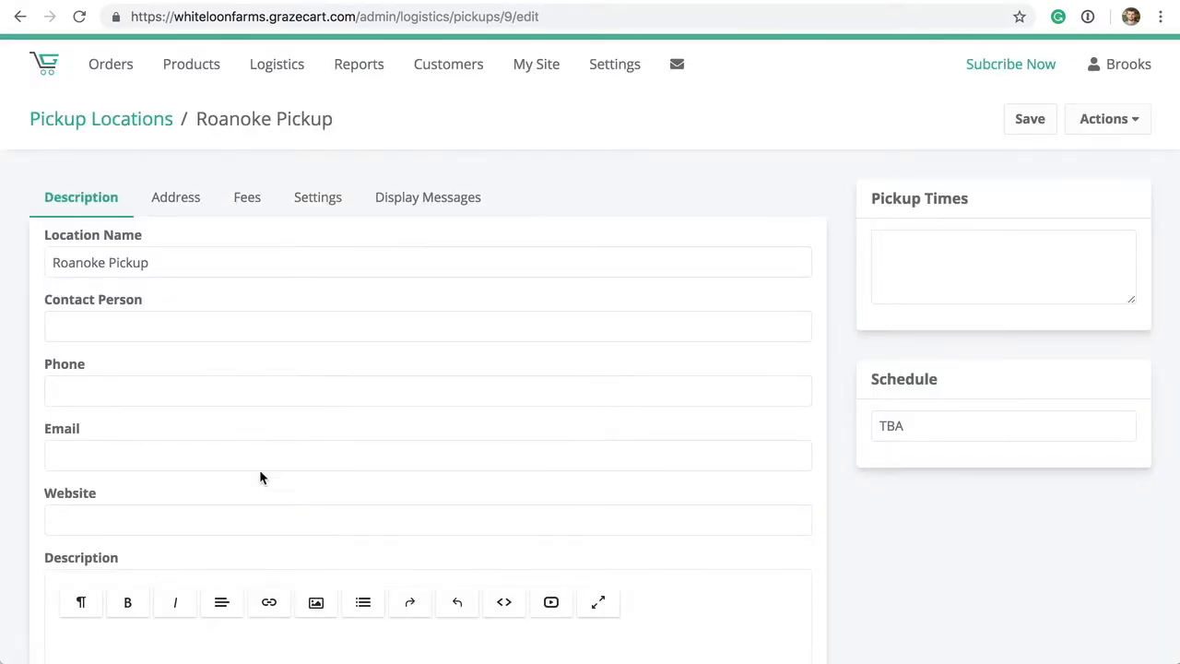
- Begin filling in the Roanoke Pickup location's description and pickup times
scroll(382, 369, "down", 3)
left_click(332, 532)
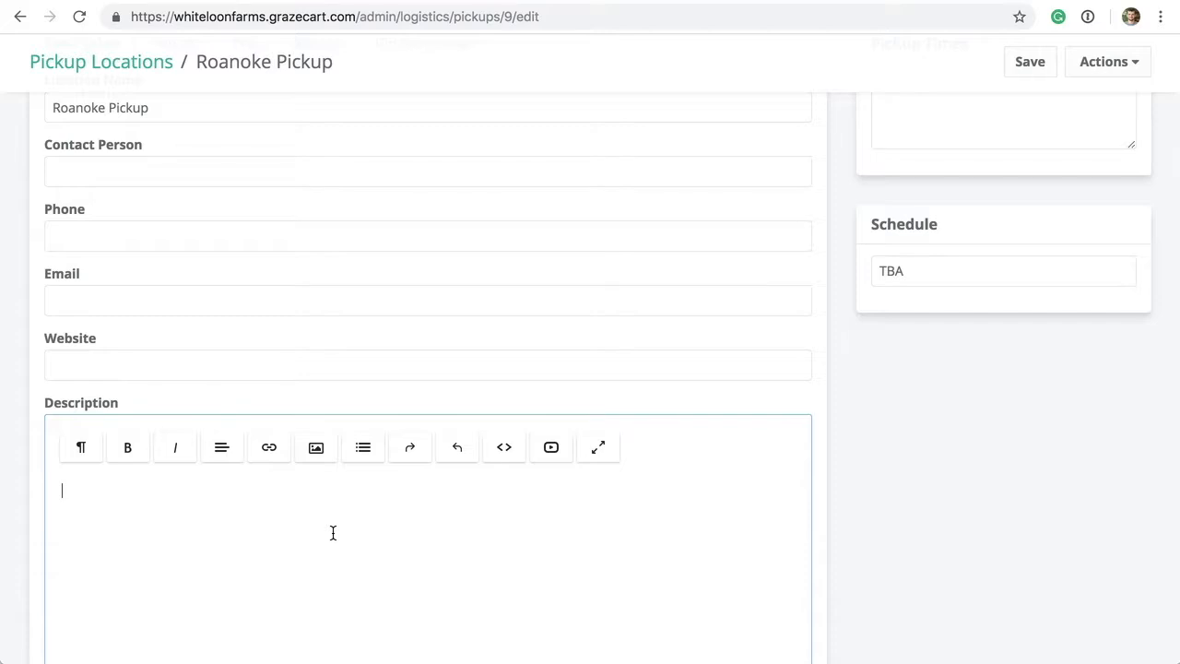
scroll(333, 544, "up", 2)
scroll(333, 549, "up", 1)
left_click(903, 274)
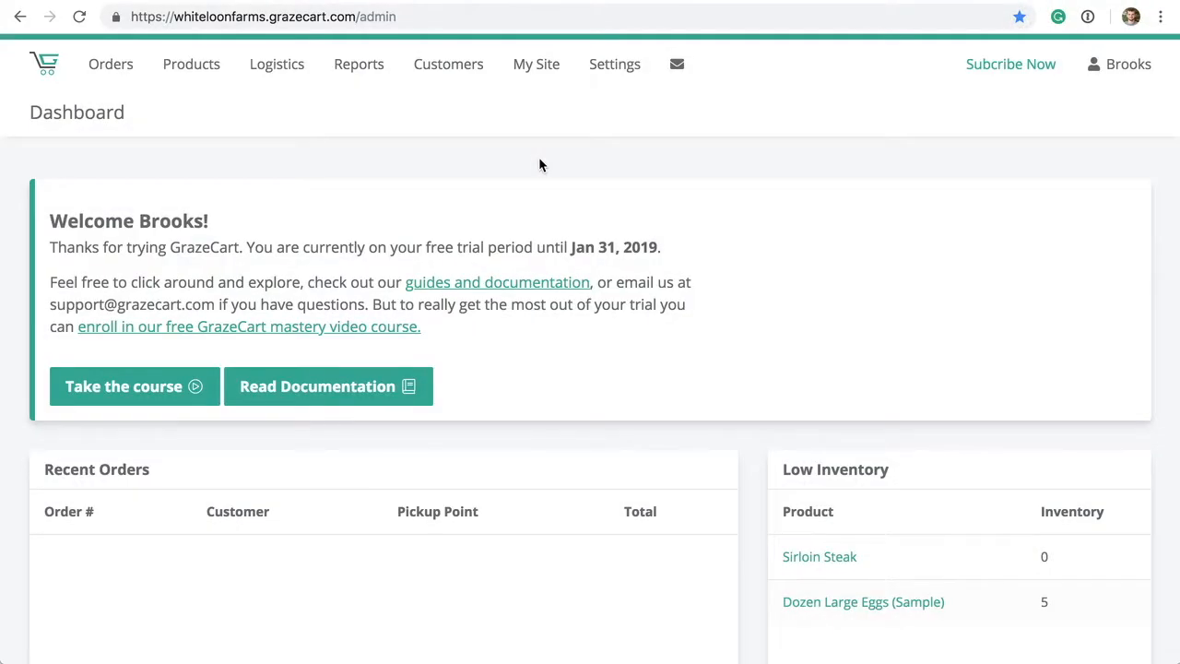
- Create and save a schedule named 'Weekly Saturday', noting its empty Next Pickup Date and Locations panels
left_click(279, 80)
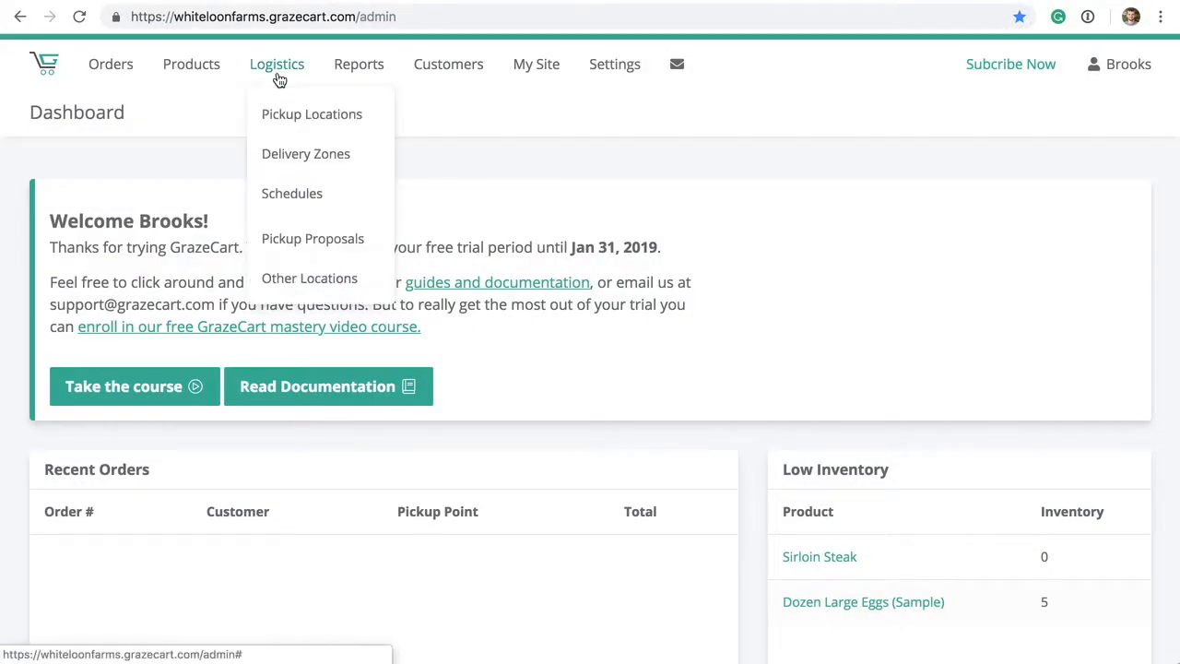
left_click(293, 191)
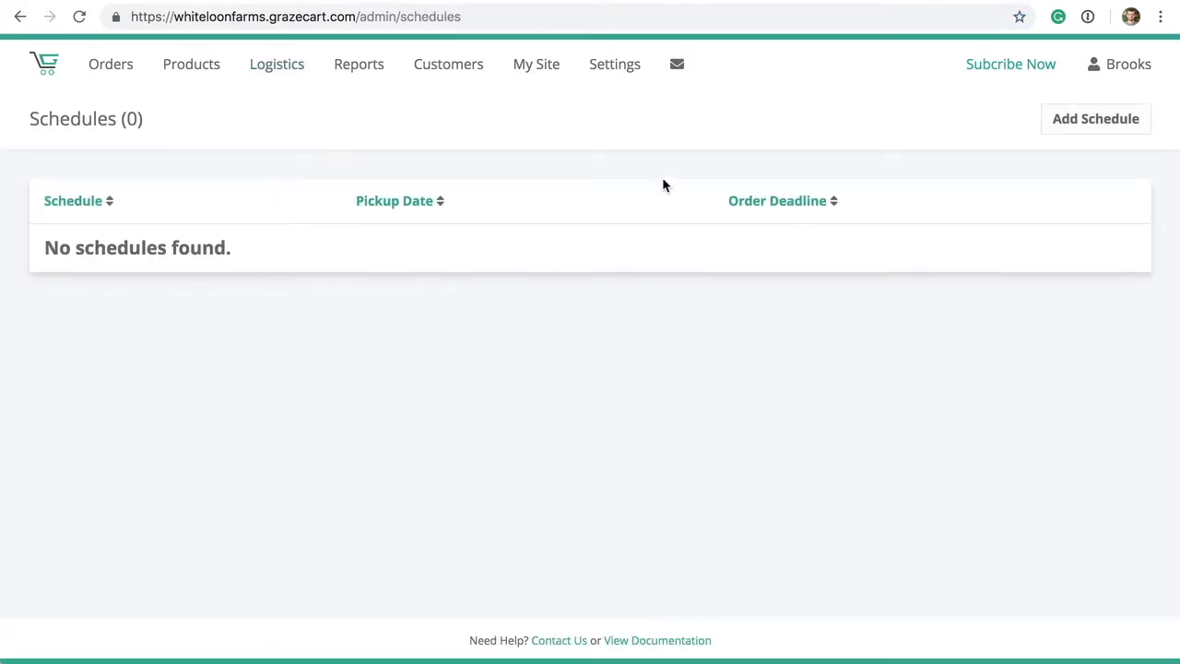
left_click(1070, 124)
type("Weekly Saturday")
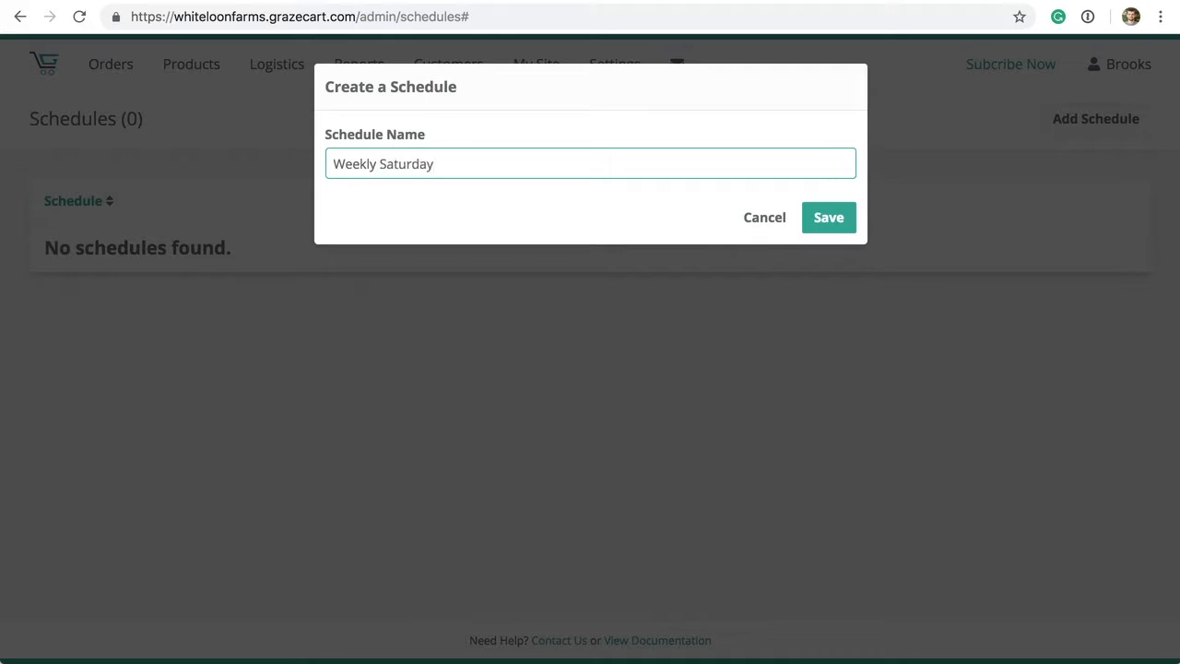
left_click(829, 216)
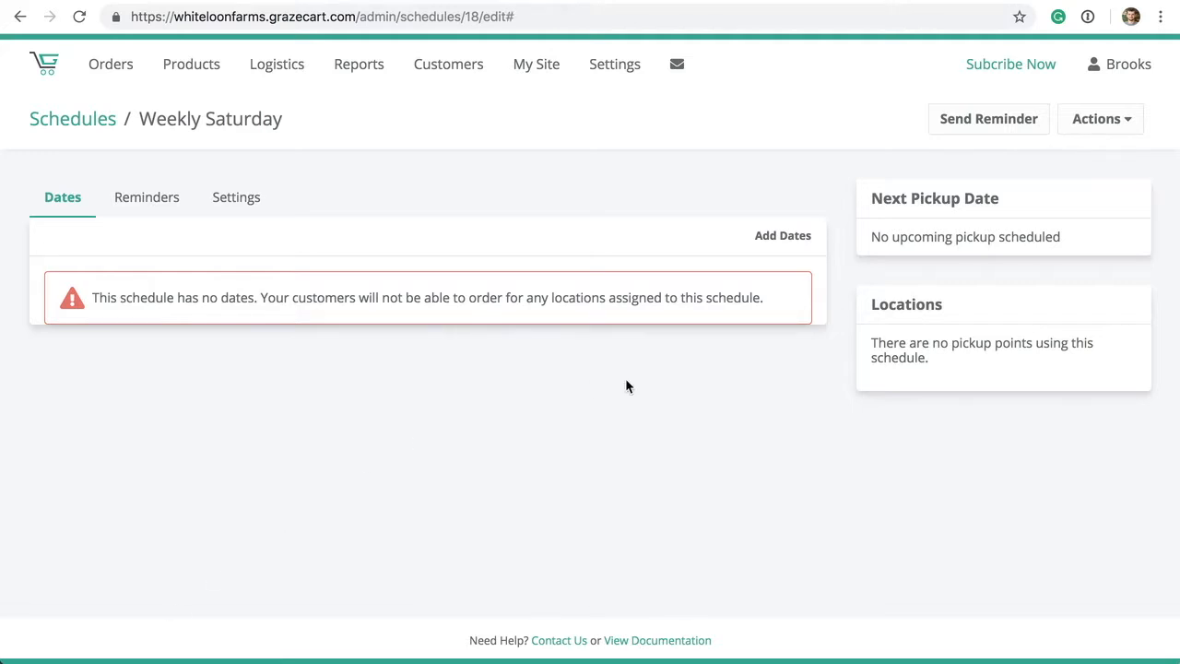
left_click_drag(1045, 201, 870, 203)
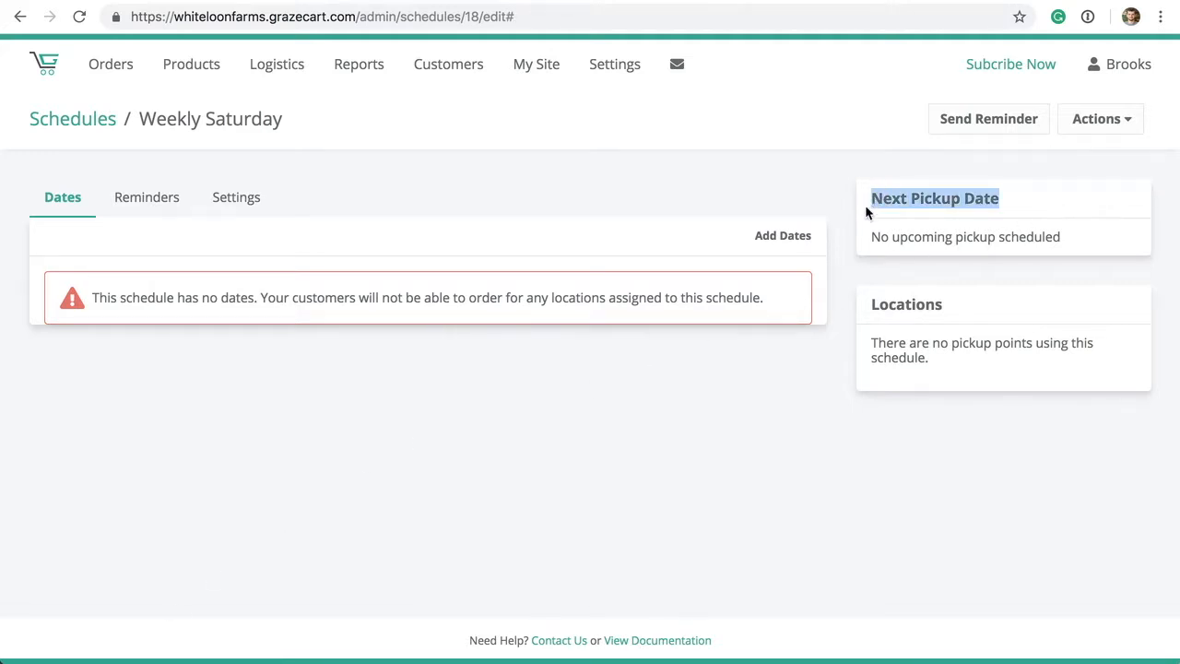
left_click_drag(862, 307, 925, 305)
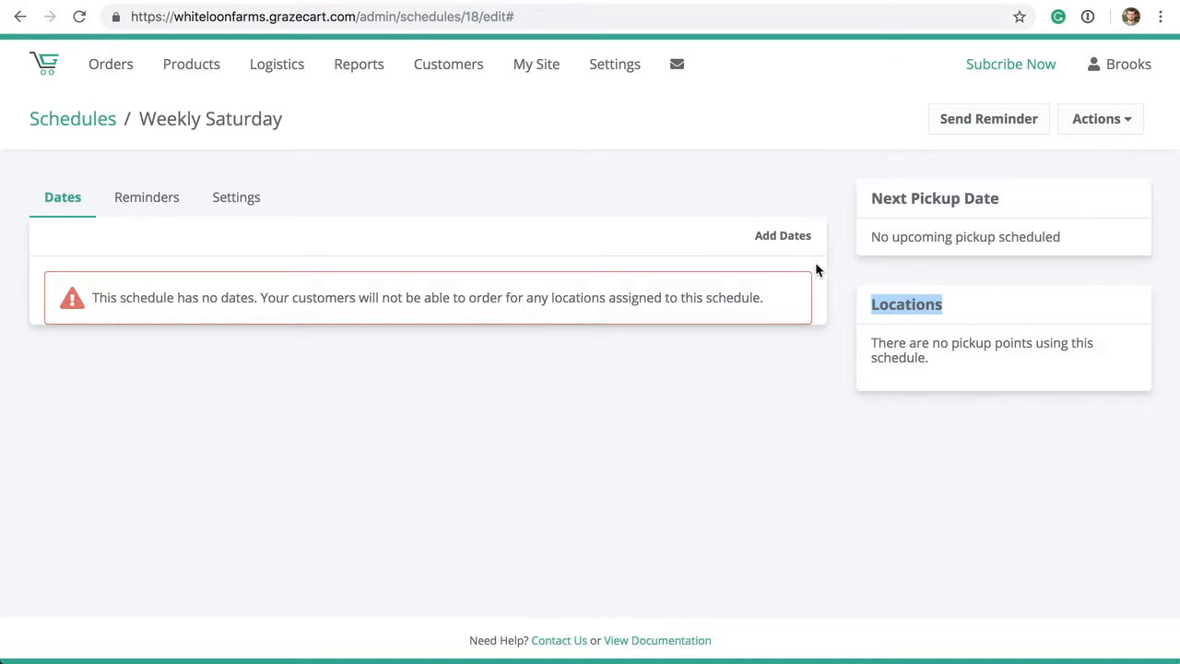
left_click(778, 236)
- Set the pickup date to Saturday 10/13/2018 with an Oct 5 to Oct 11 order window
left_click(676, 195)
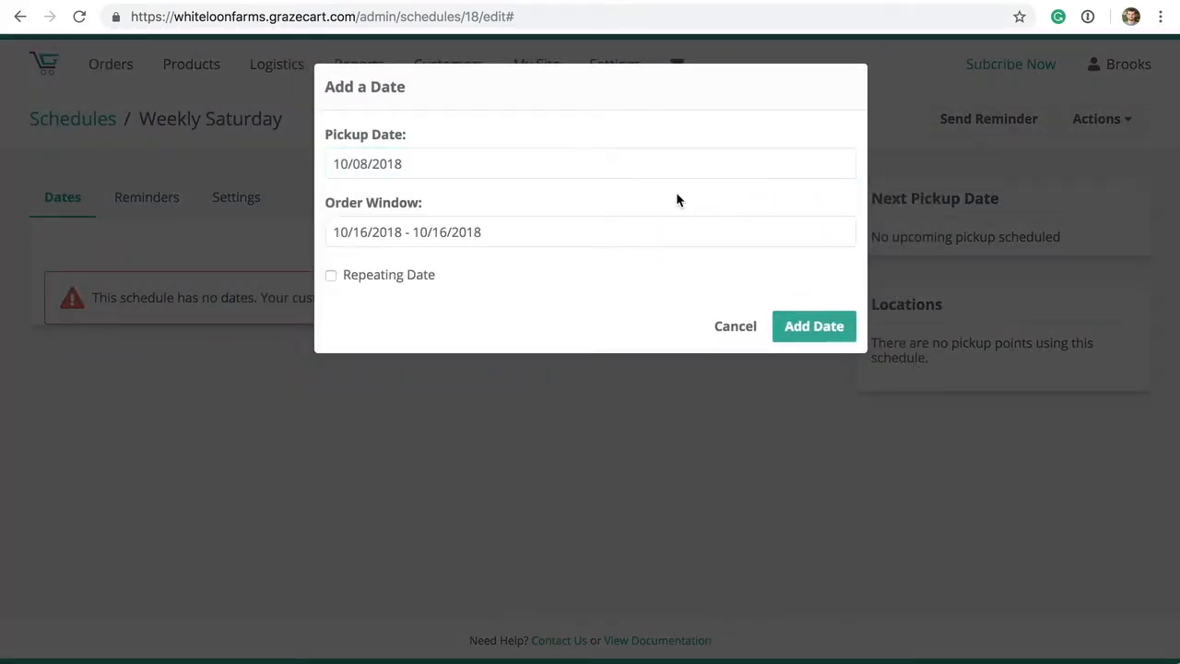
left_click_drag(385, 137, 326, 132)
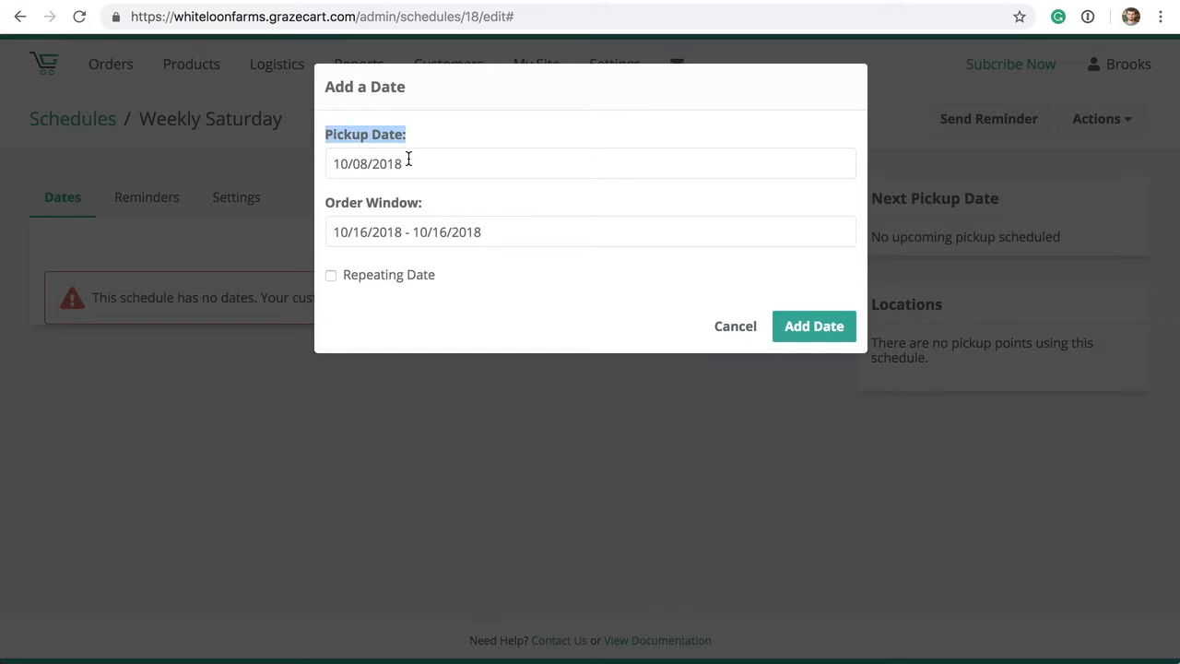
left_click_drag(424, 203, 326, 203)
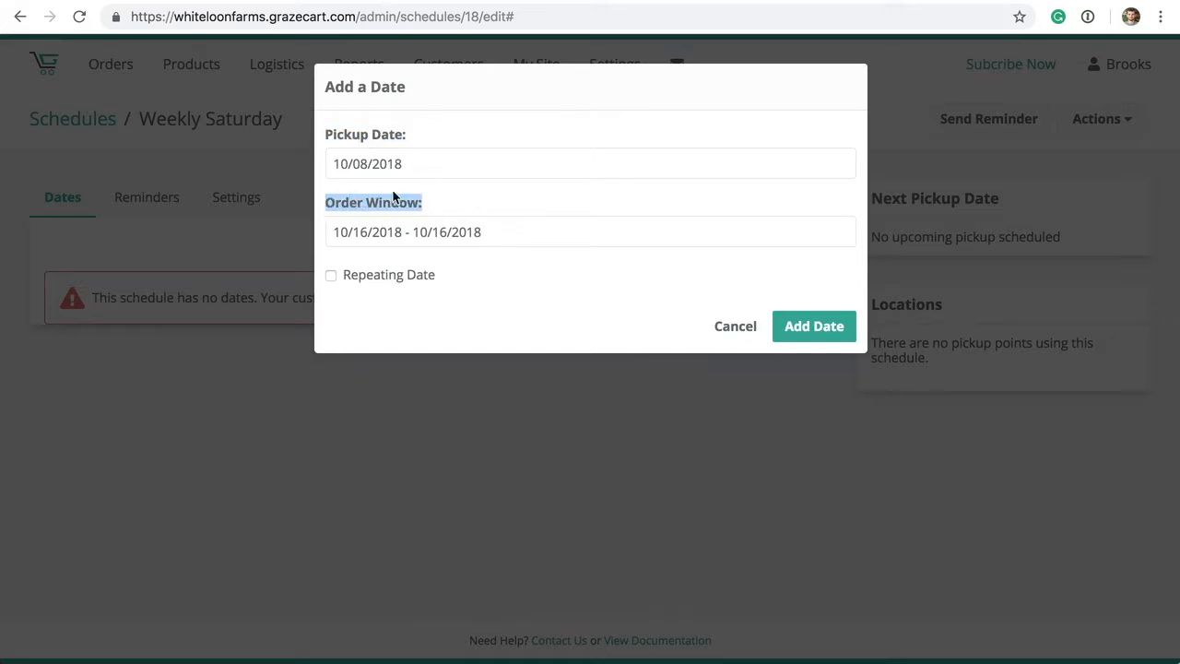
left_click(440, 161)
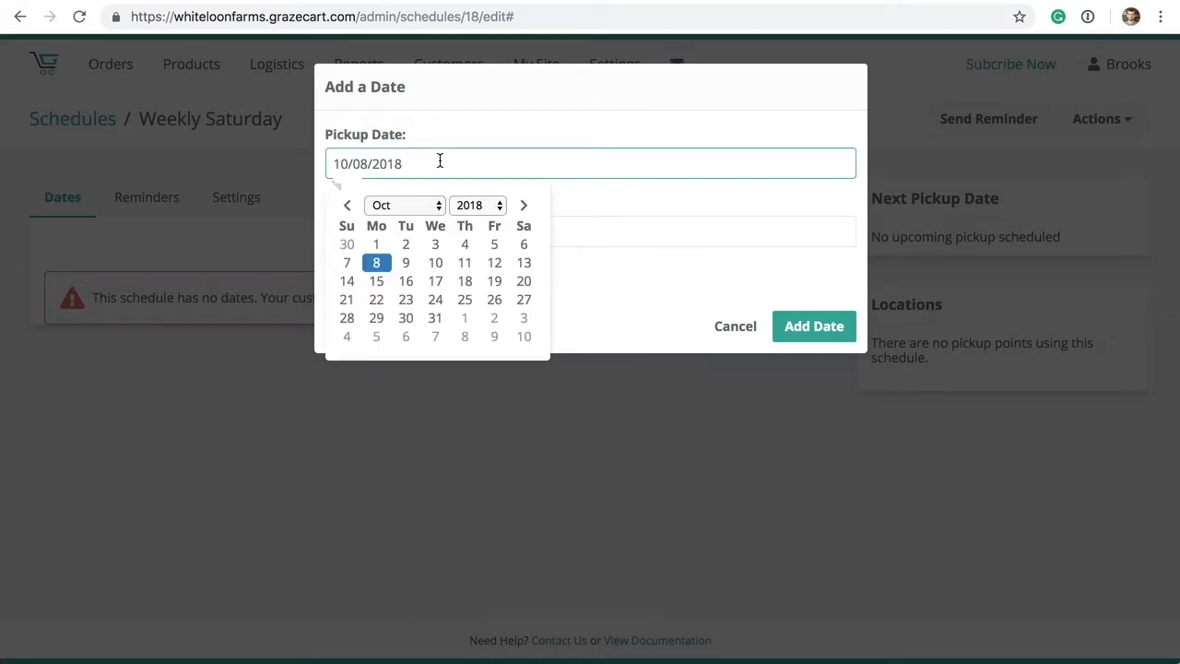
left_click(531, 269)
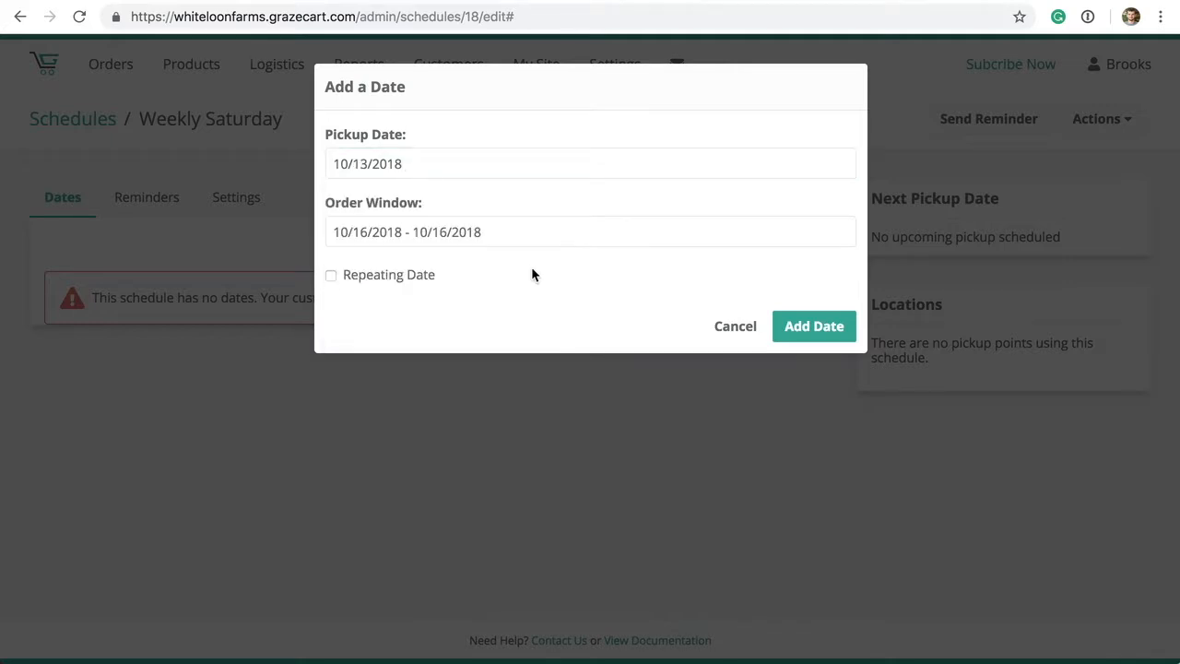
left_click(449, 234)
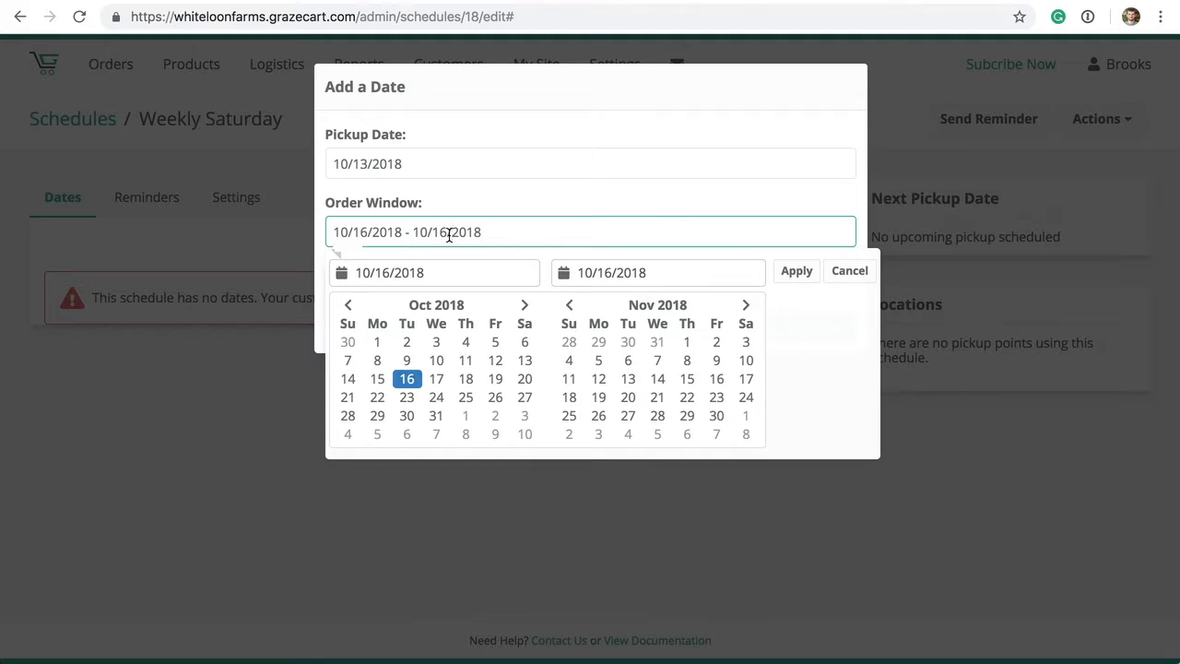
left_click(496, 343)
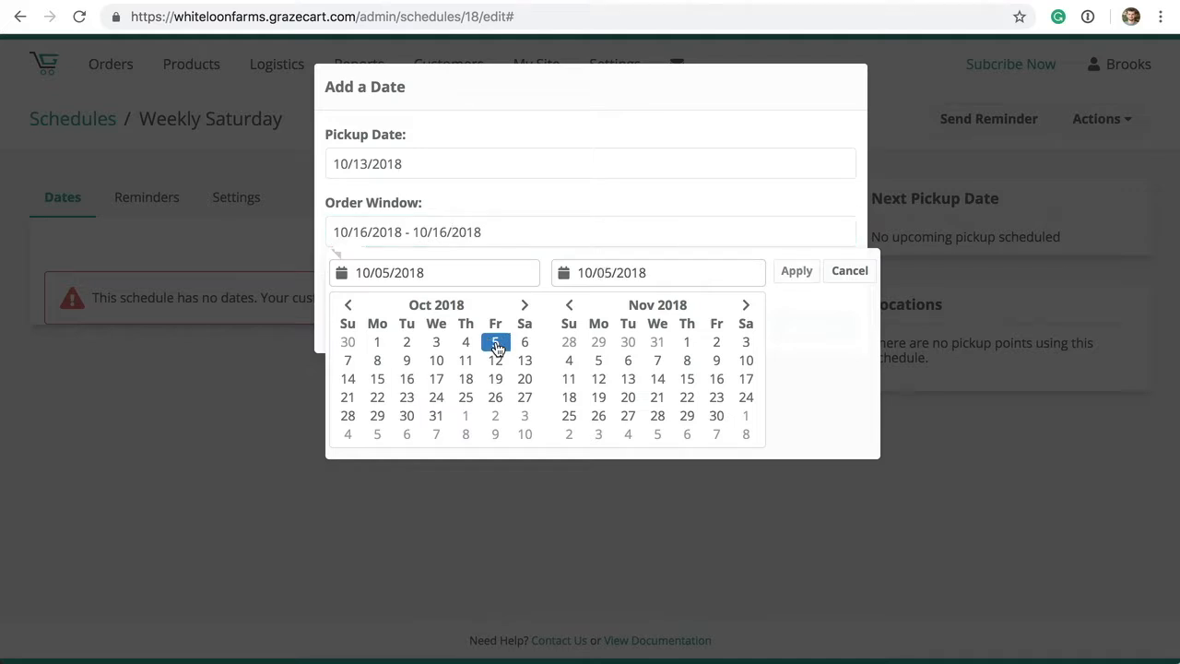
left_click(465, 365)
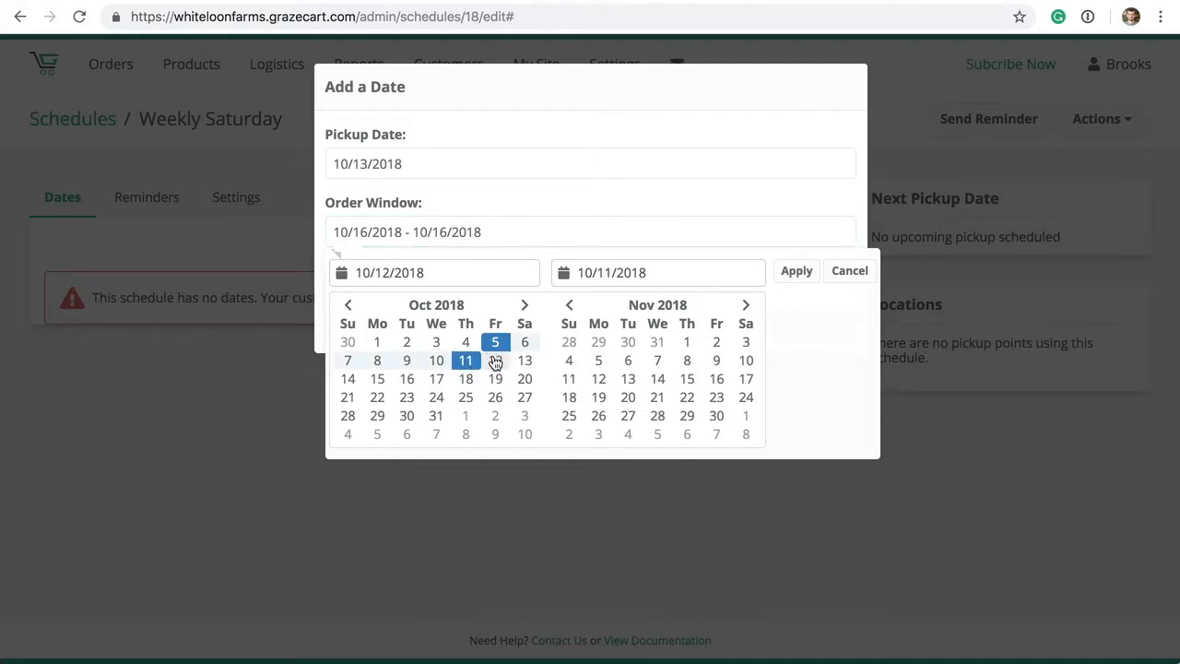
left_click(789, 276)
- Make the pickup date repeat weekly until Dec 31, 2018 and add the dates
left_click(412, 274)
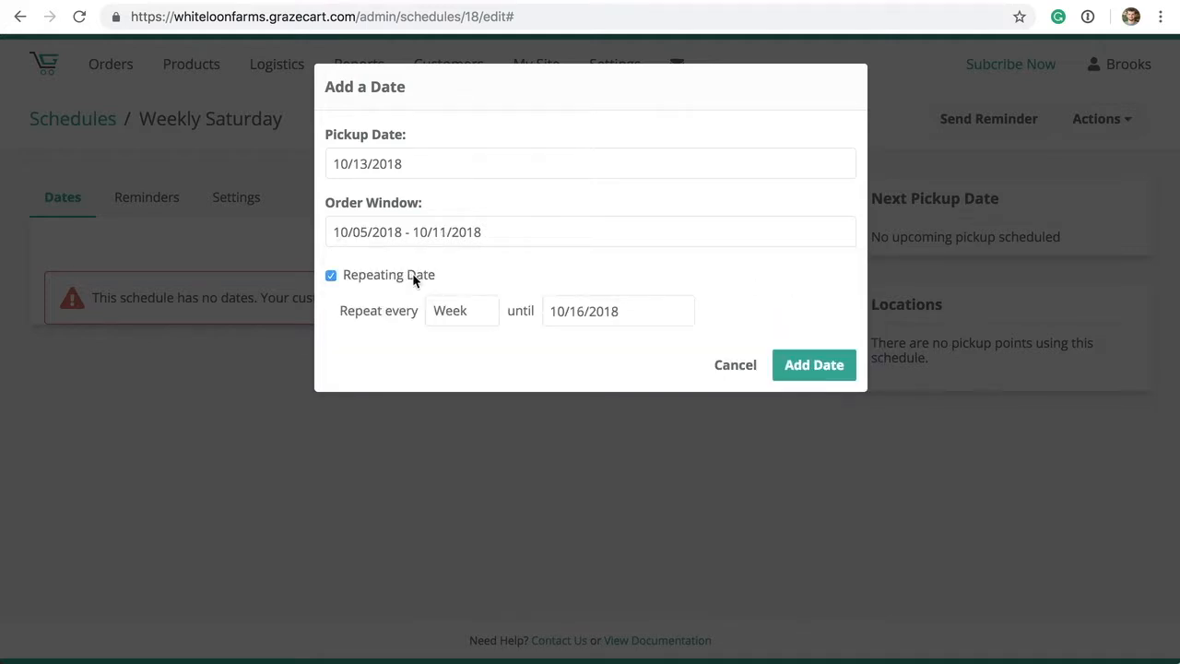
left_click(605, 318)
left_click(643, 360)
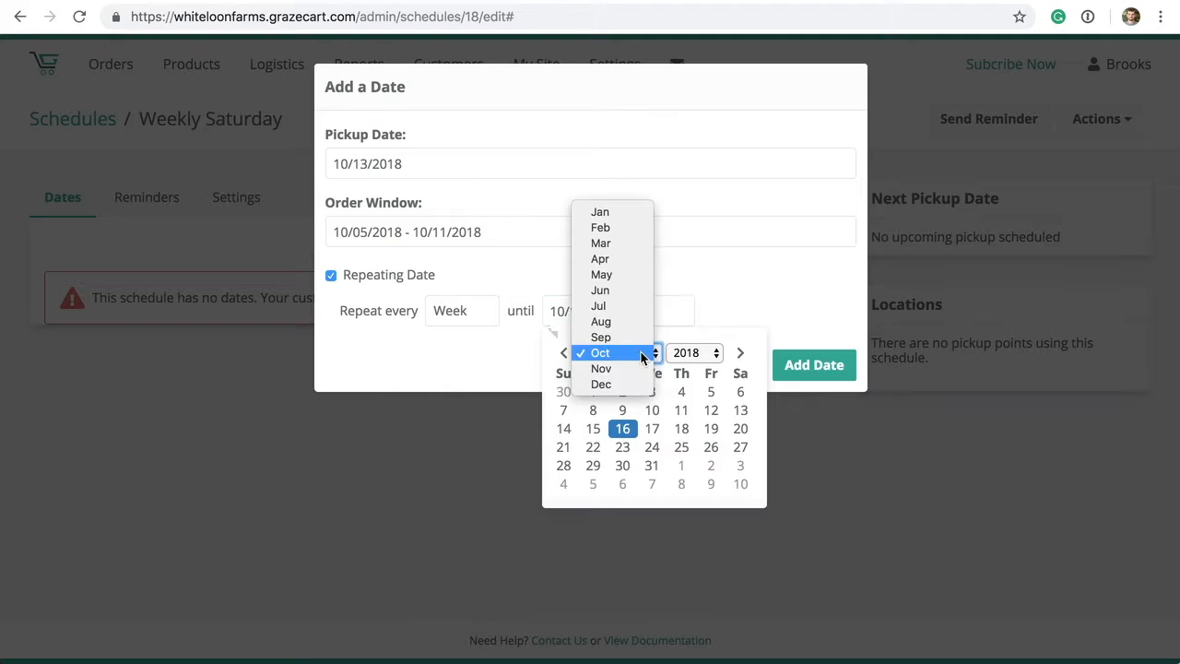
left_click(623, 385)
left_click(593, 484)
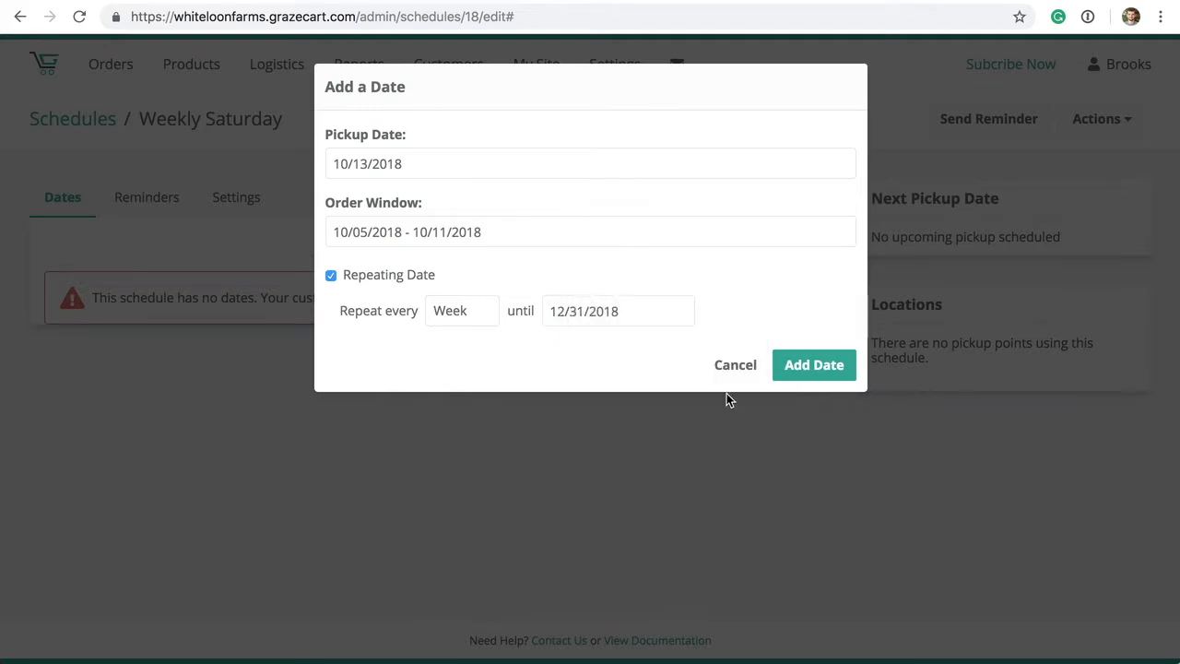
left_click(809, 368)
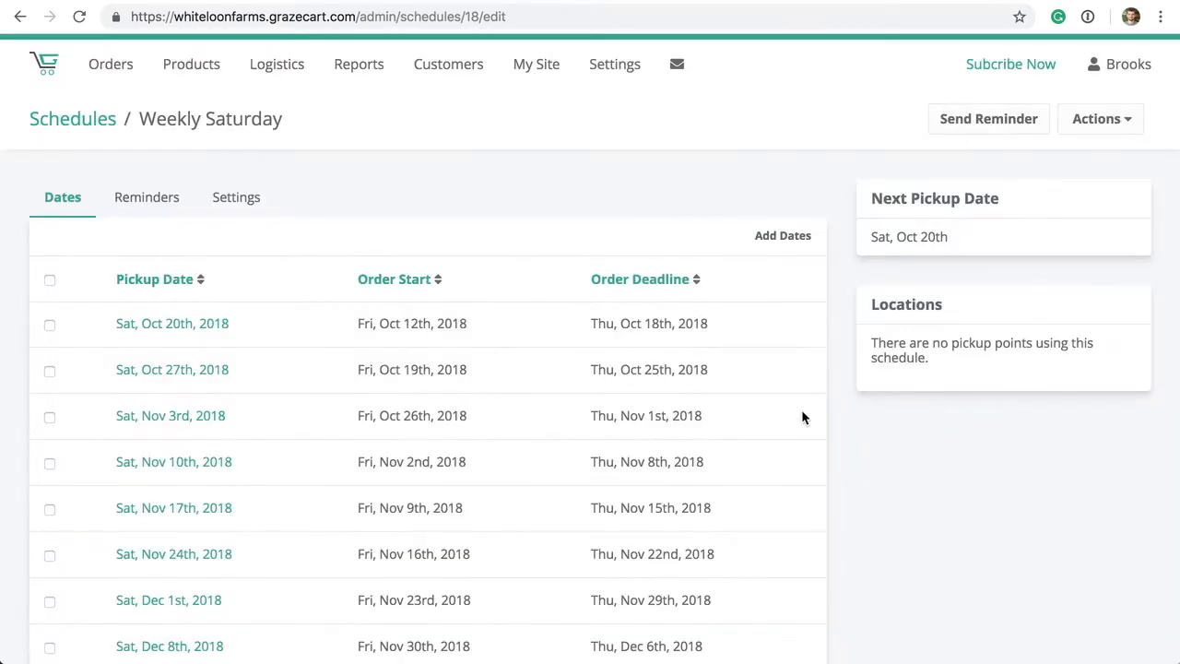
- Review the generated order start dates and deadlines, such as the second deadline Oct 25th
scroll(7, 656, "down", 5)
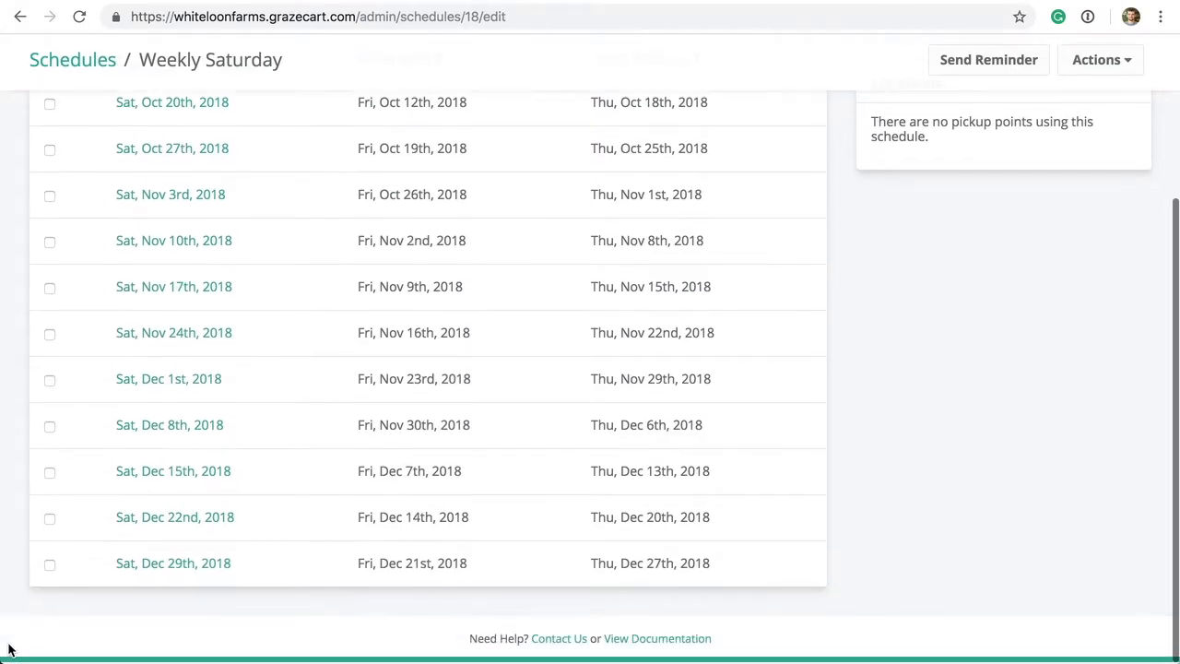
scroll(8, 650, "up", 5)
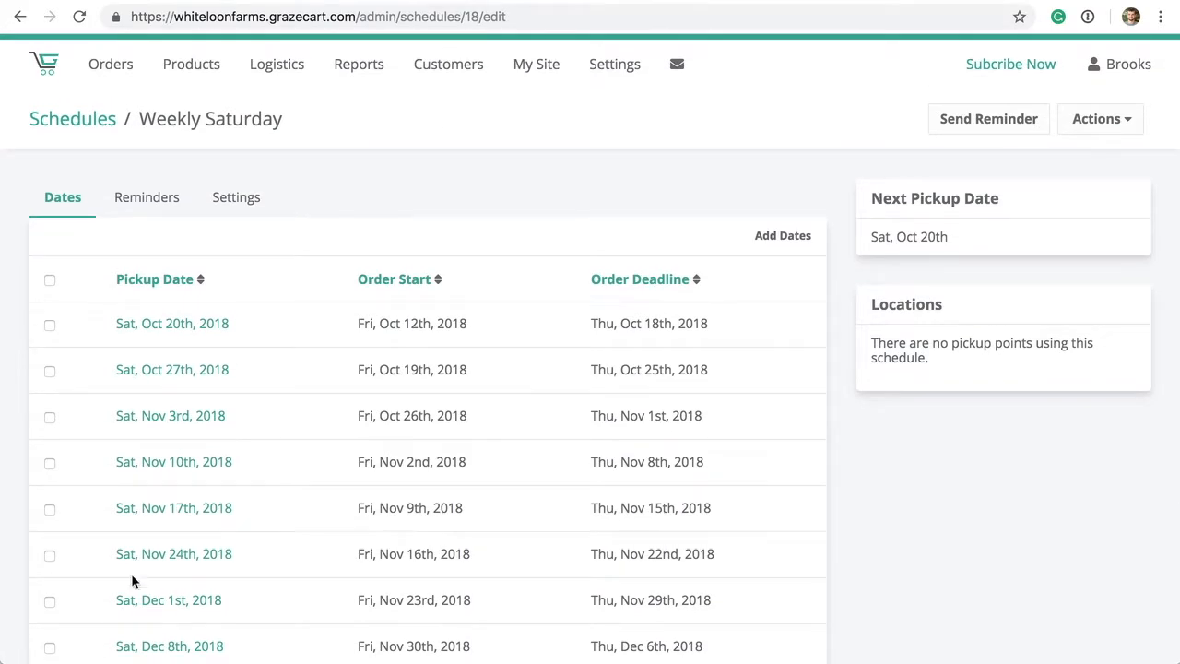
left_click_drag(350, 320, 433, 325)
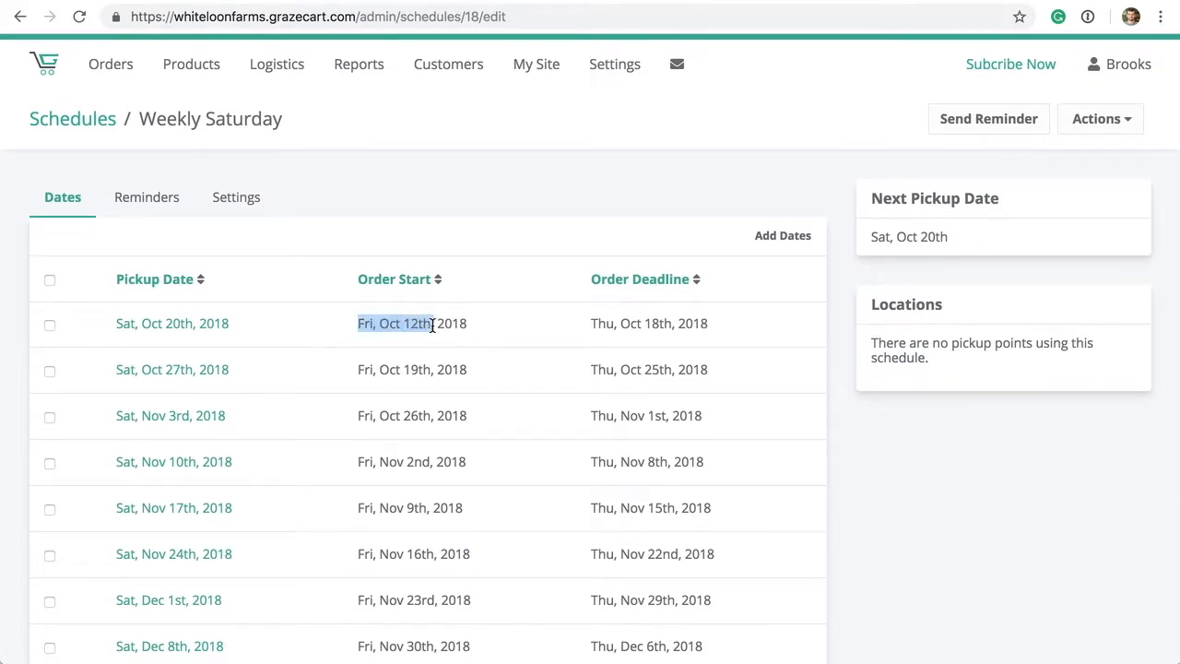
left_click_drag(589, 323, 677, 324)
left_click_drag(356, 370, 431, 368)
left_click_drag(587, 367, 672, 370)
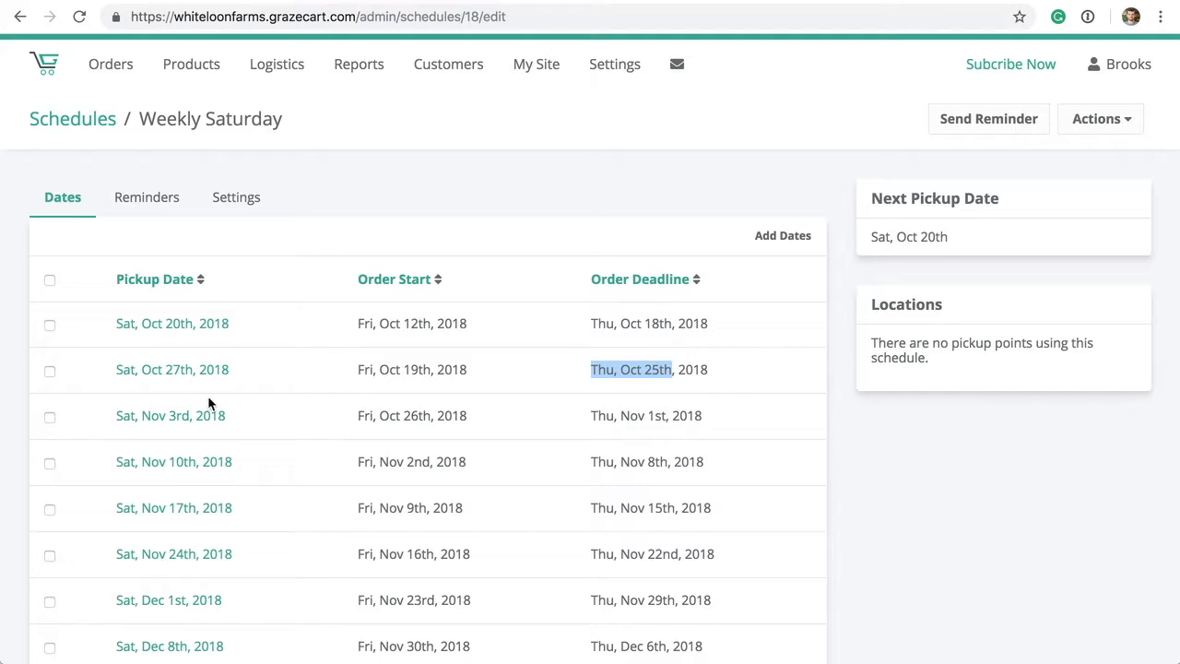
- Open the Roanoke Pickup location from the Logistics pickup locations list
left_click(276, 68)
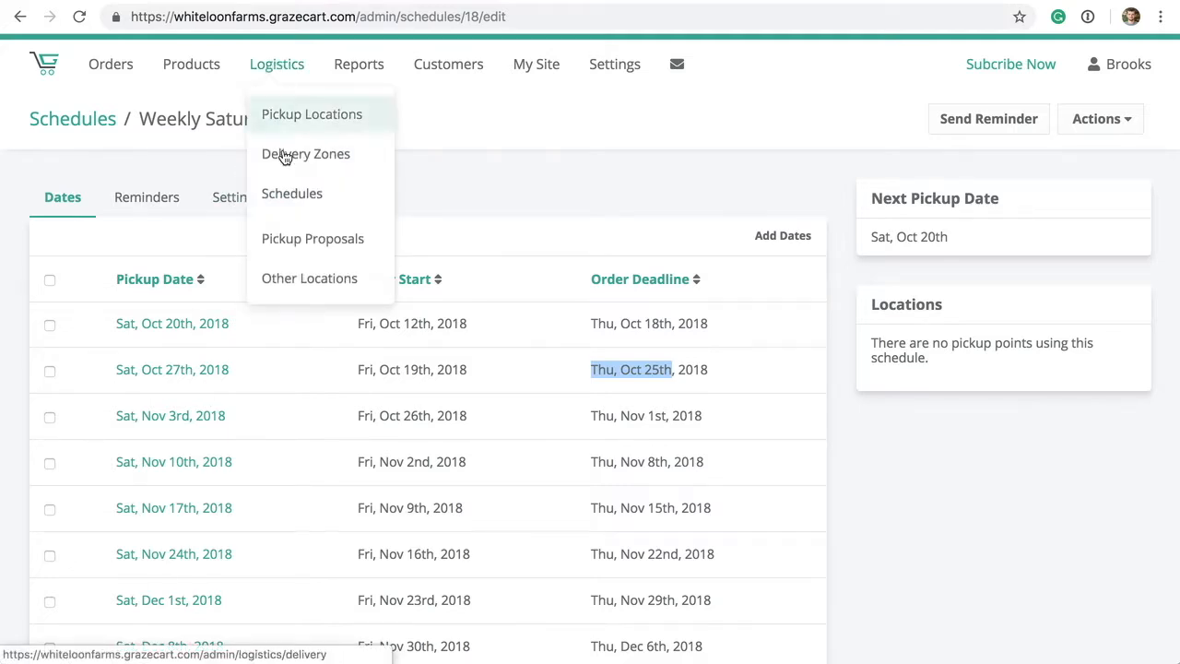
left_click(295, 114)
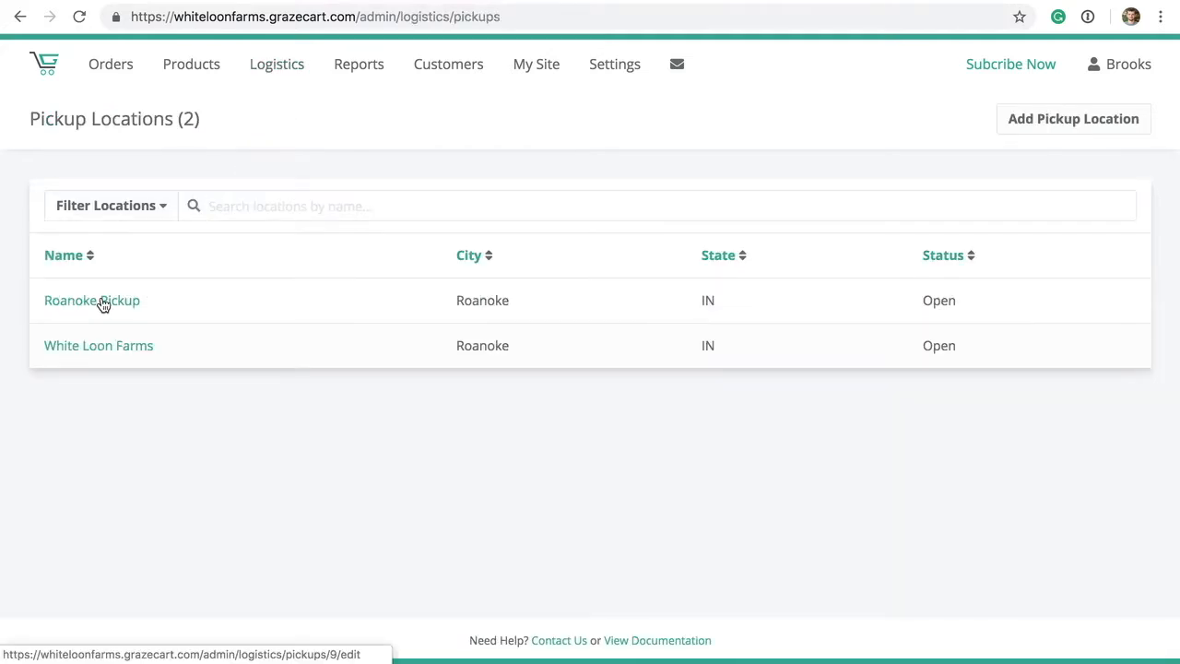
left_click(101, 304)
- Set Roanoke Pickup's schedule to Weekly Saturday and view that schedule's Reminders settings
left_click(940, 426)
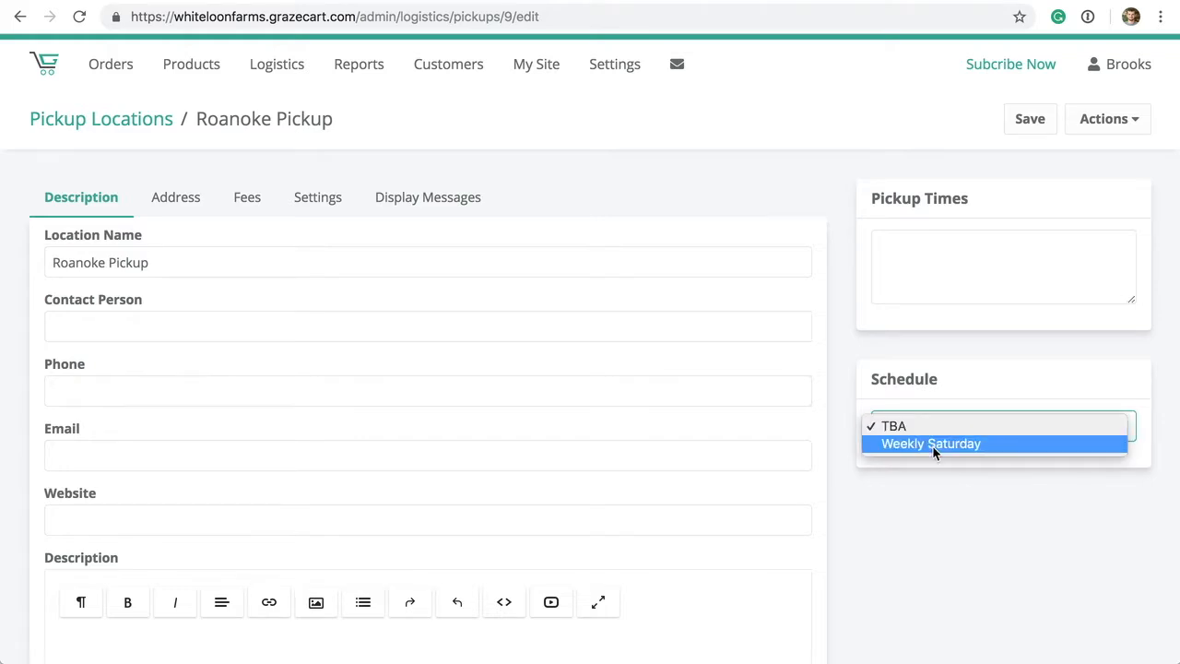
left_click(932, 446)
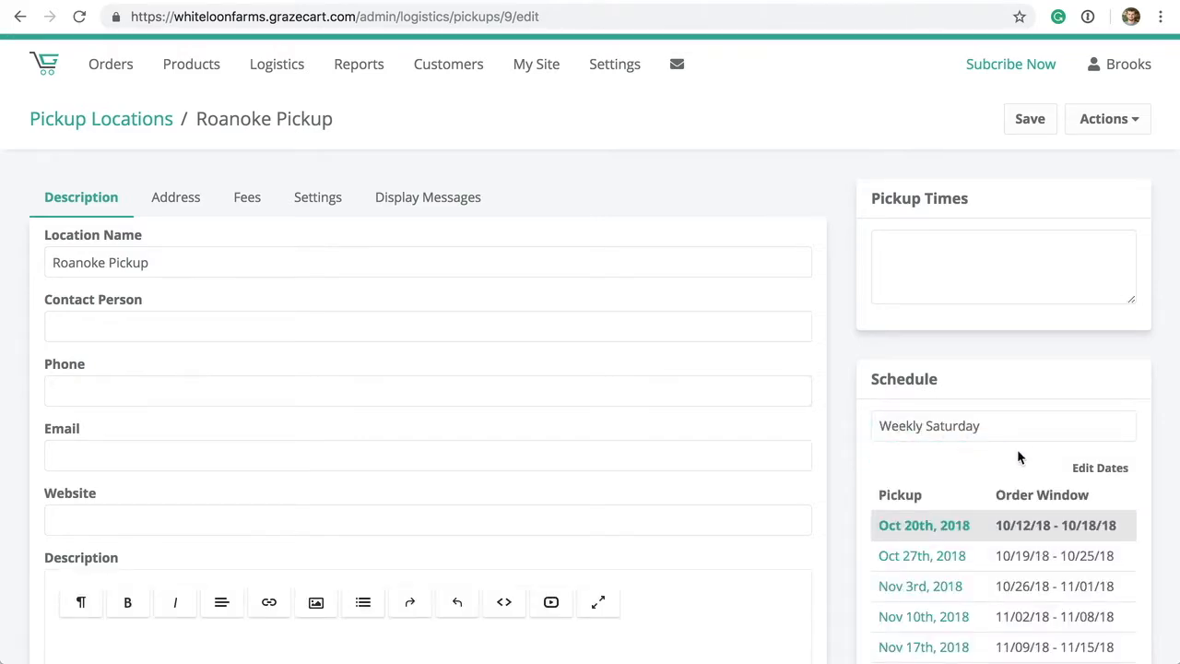
left_click(1099, 469)
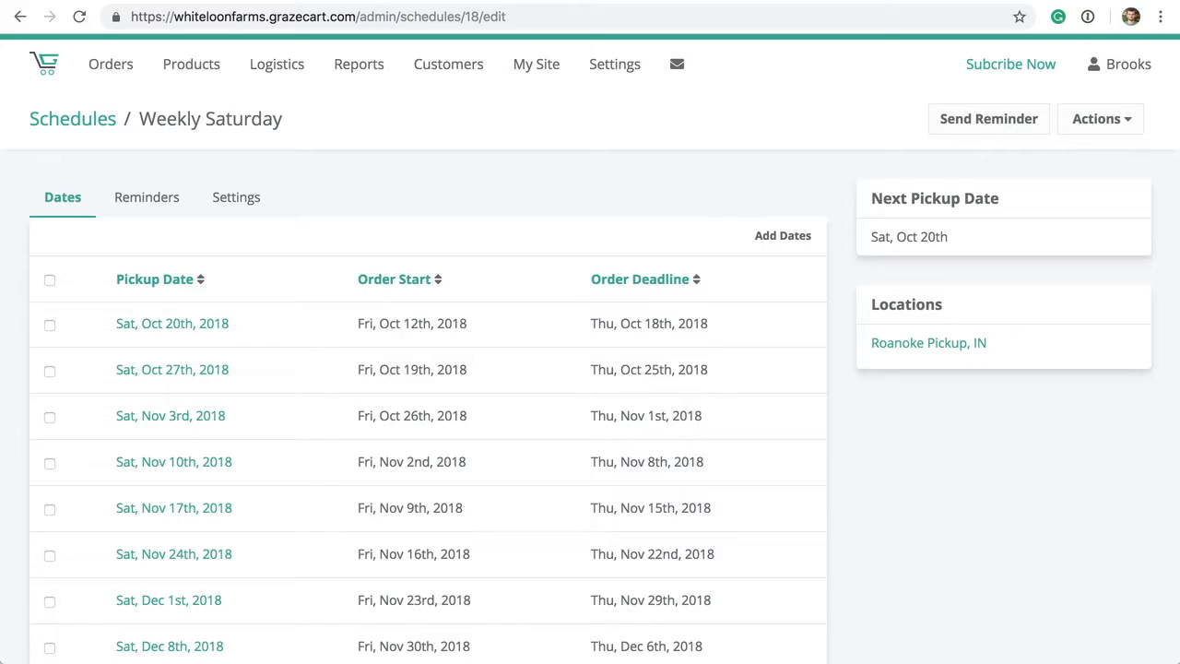
left_click(144, 198)
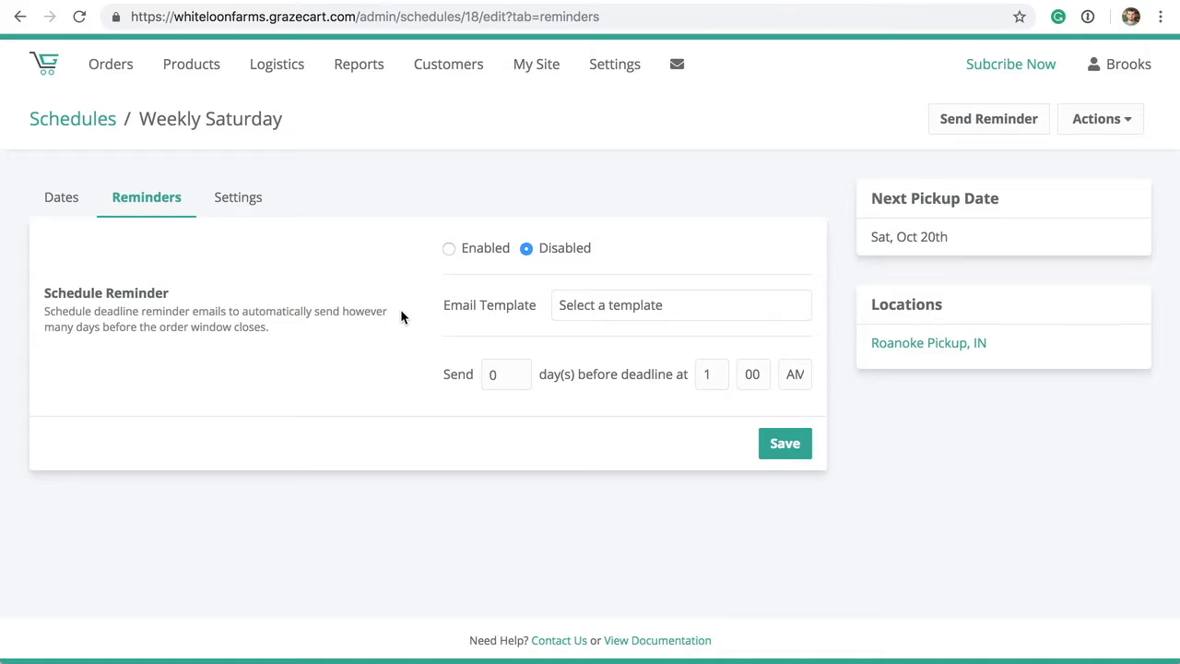
- Enable the Order Deadline Reminder email, sent 1 day before the deadline at hour 8, and save
left_click(448, 249)
left_click(572, 305)
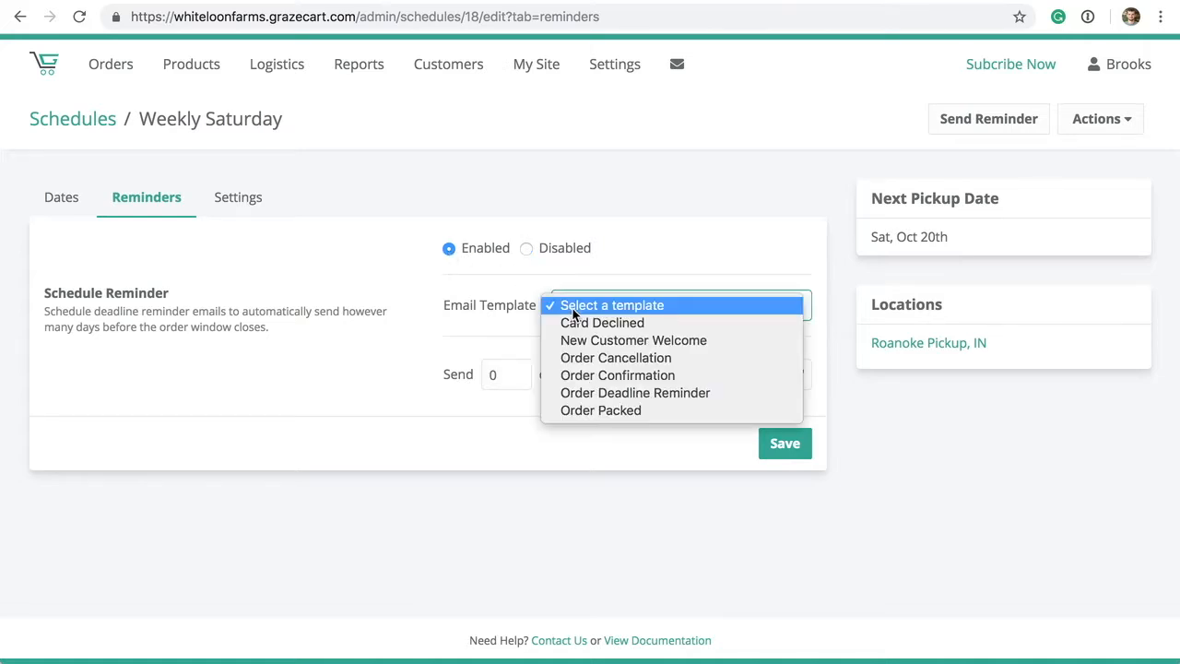
left_click(595, 393)
left_click(503, 375)
key("BackSpace")
type("1")
key("Tab")
type("8")
key("Tab")
left_click(782, 444)
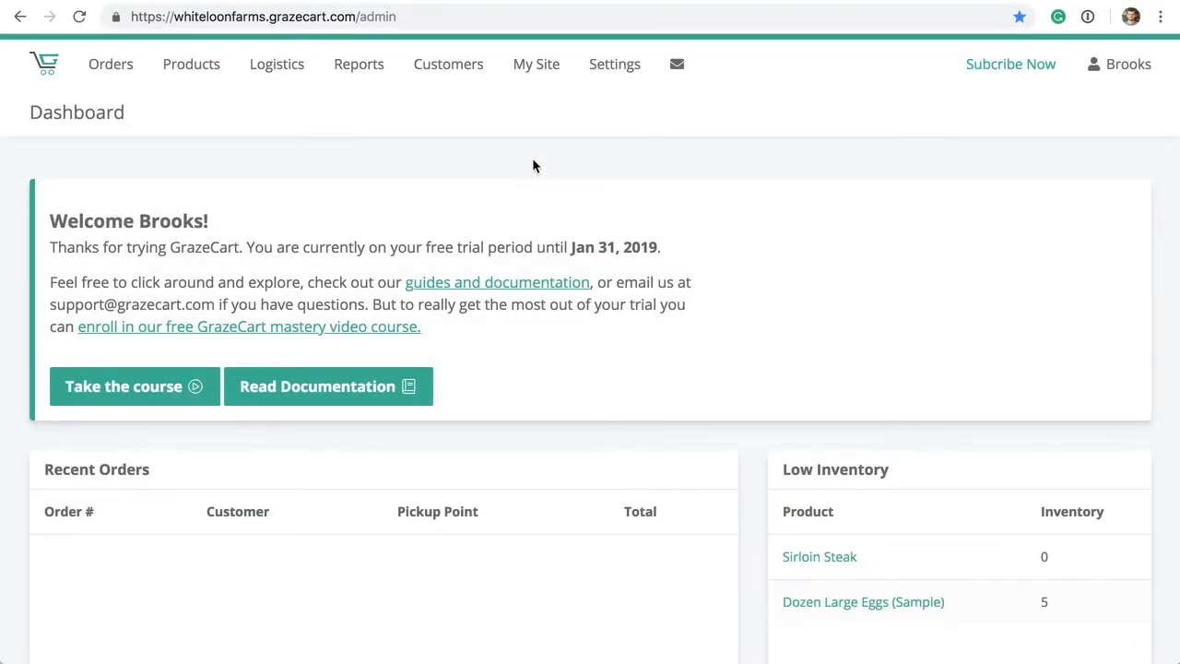
- Open Order Deadline Reminder from My Site's Email Templates list in the editor
left_click(536, 66)
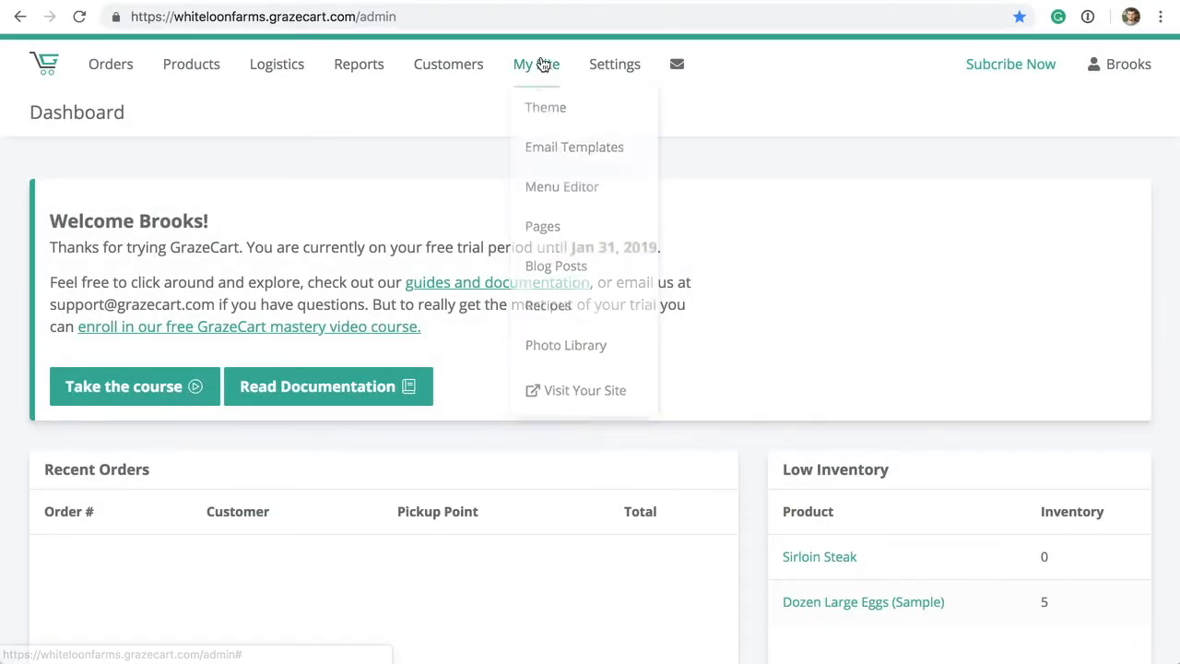
left_click(547, 150)
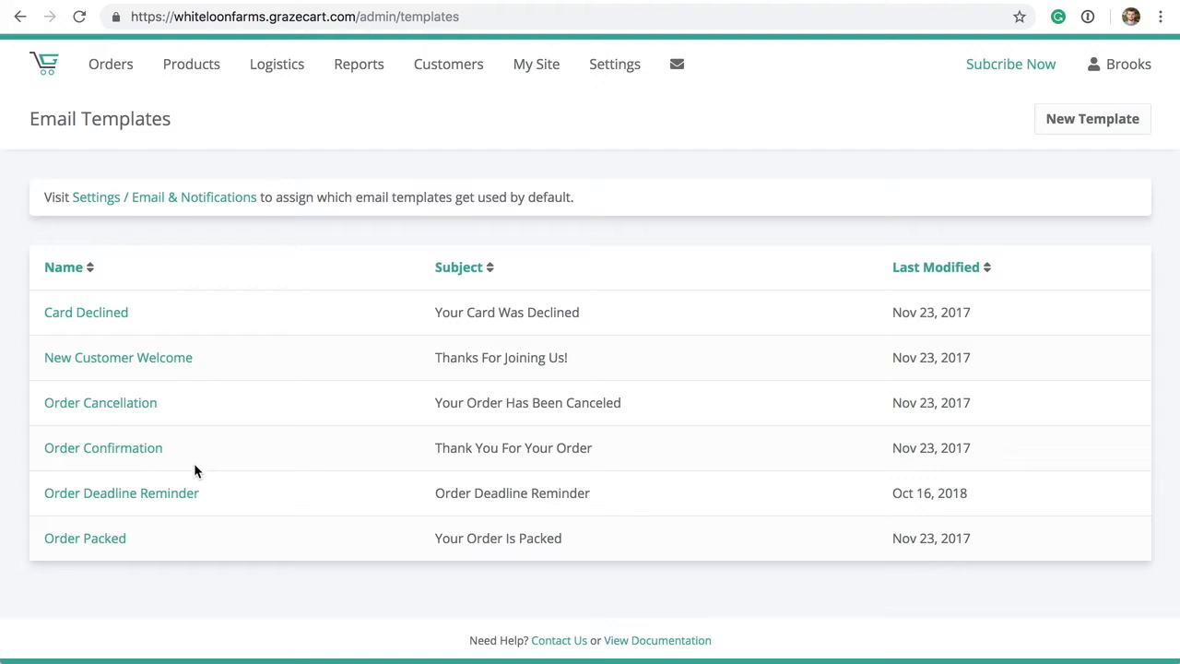
left_click_drag(174, 446, 58, 434)
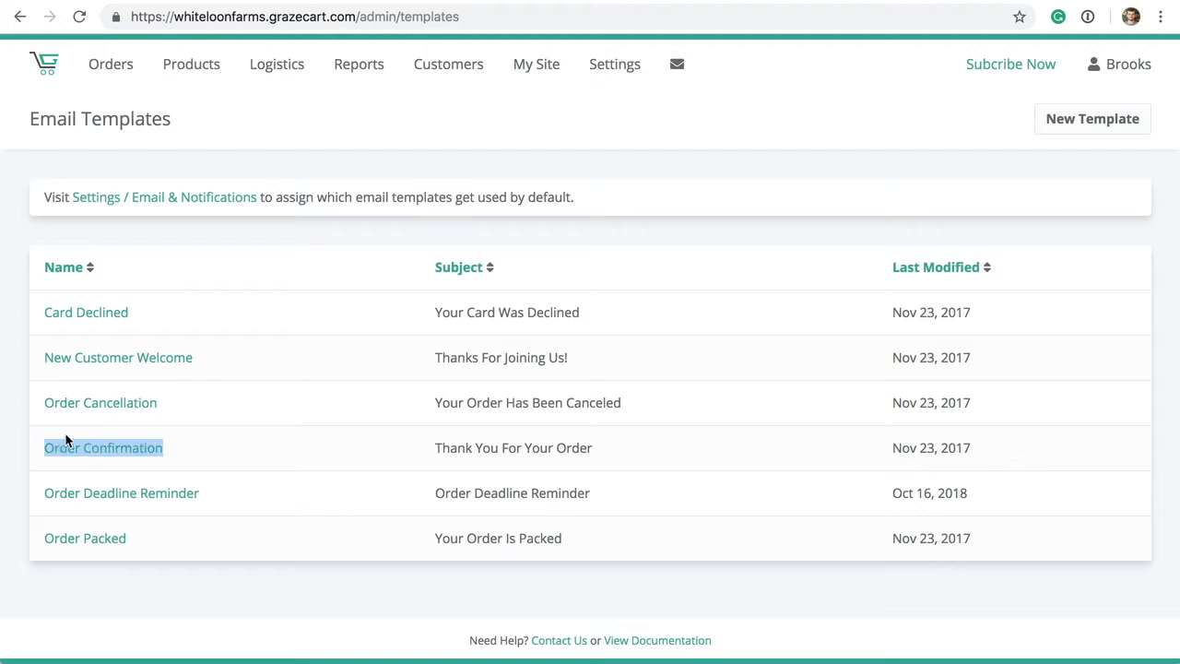
left_click_drag(228, 361, 55, 357)
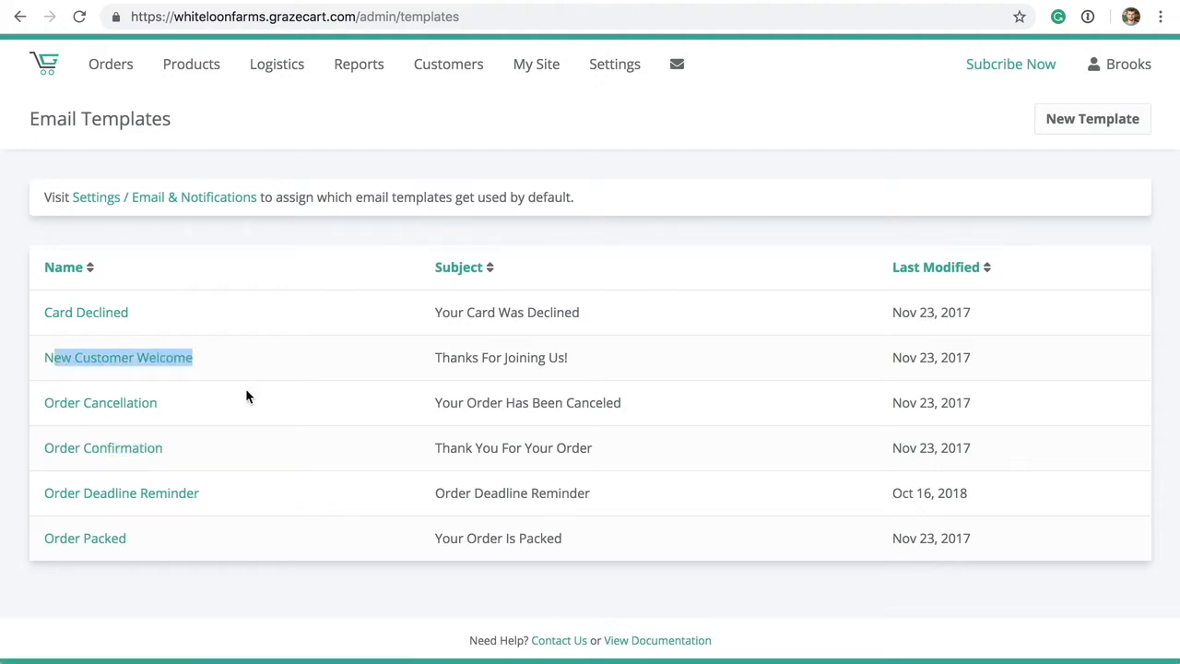
left_click(268, 375)
left_click(151, 498)
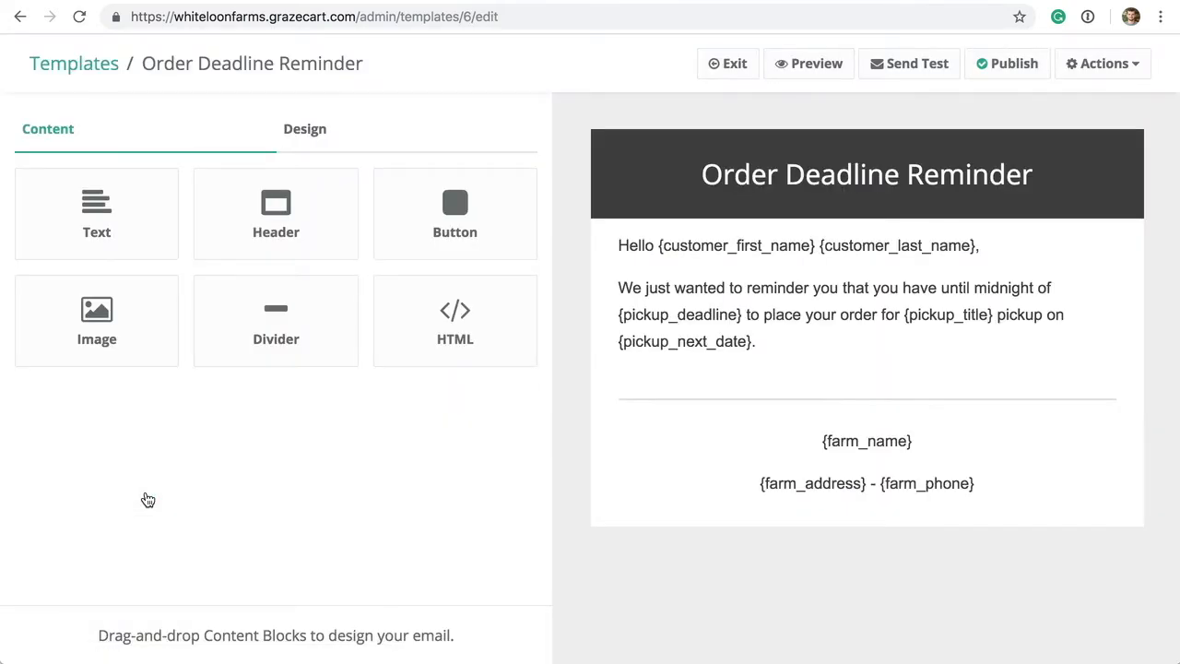
- Cancel the Send Test dialog, then request publishing of the Order Deadline Reminder template
mouse_move(598, 461)
left_click(911, 65)
left_click(683, 222)
left_click(994, 66)
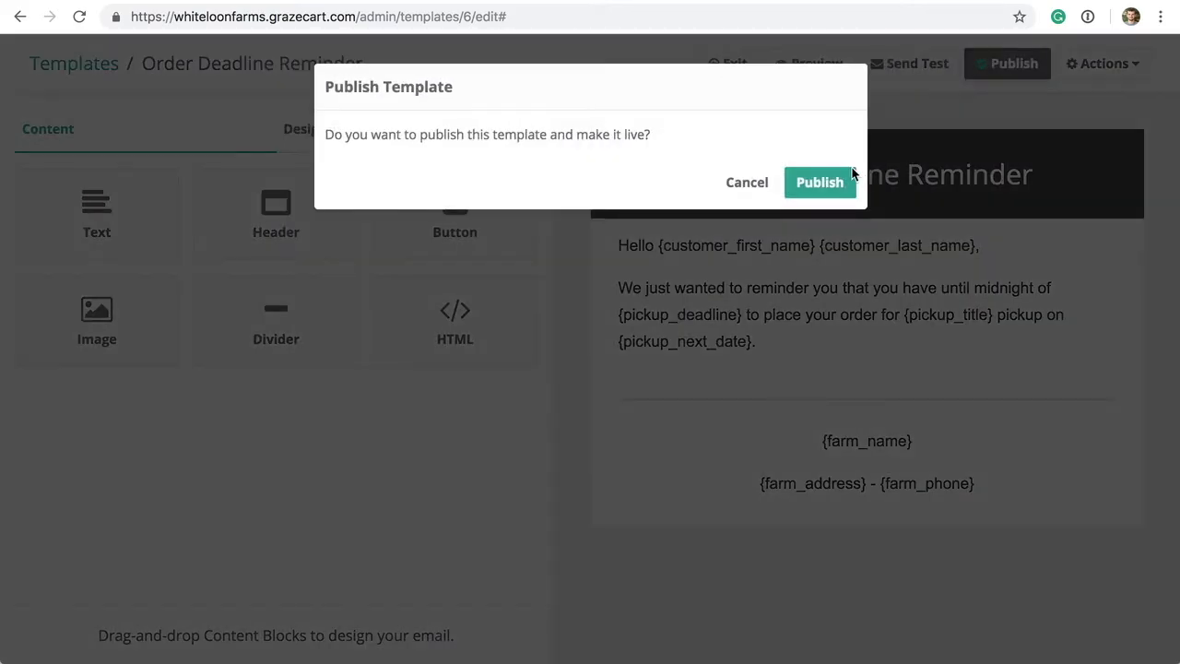